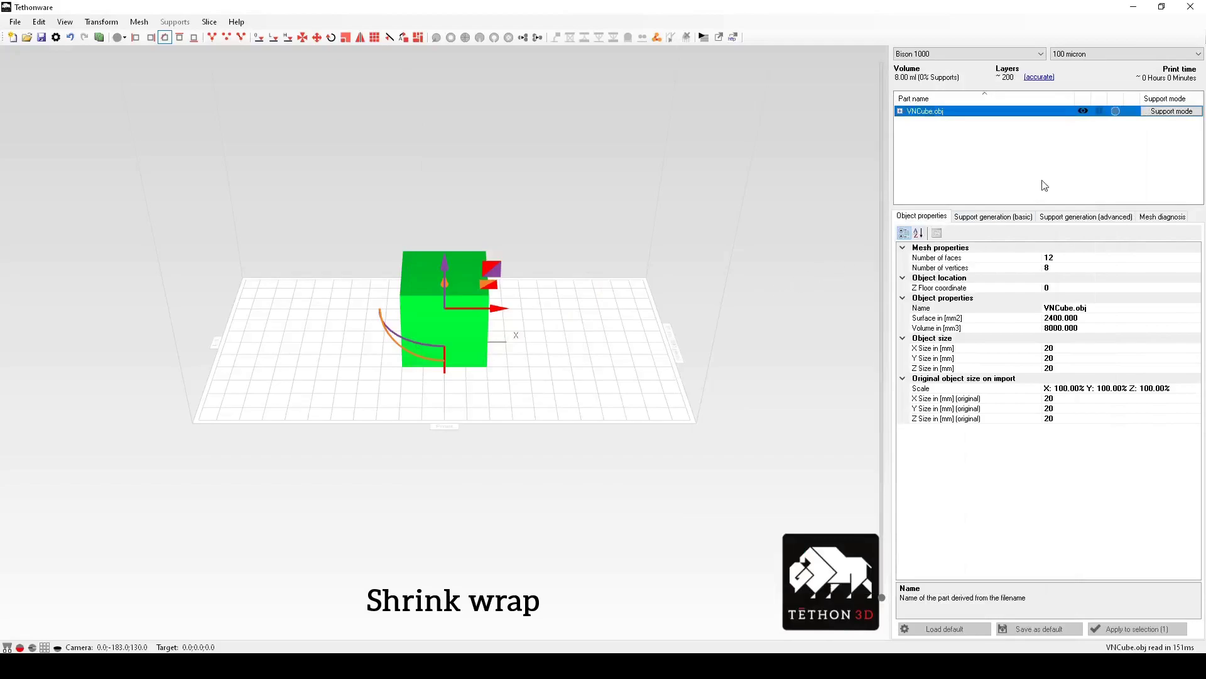
- Enable support mode for the cube and shrink-wrap its mesh at 10% resolution
left_click(1155, 114)
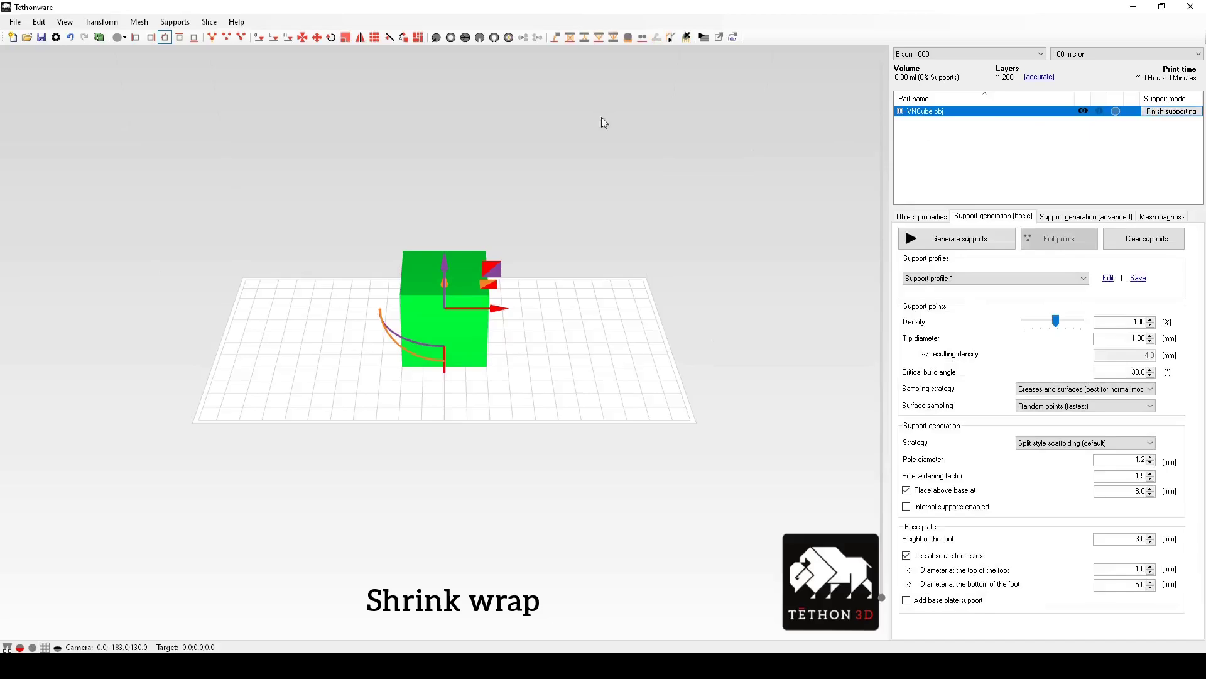
left_click(138, 22)
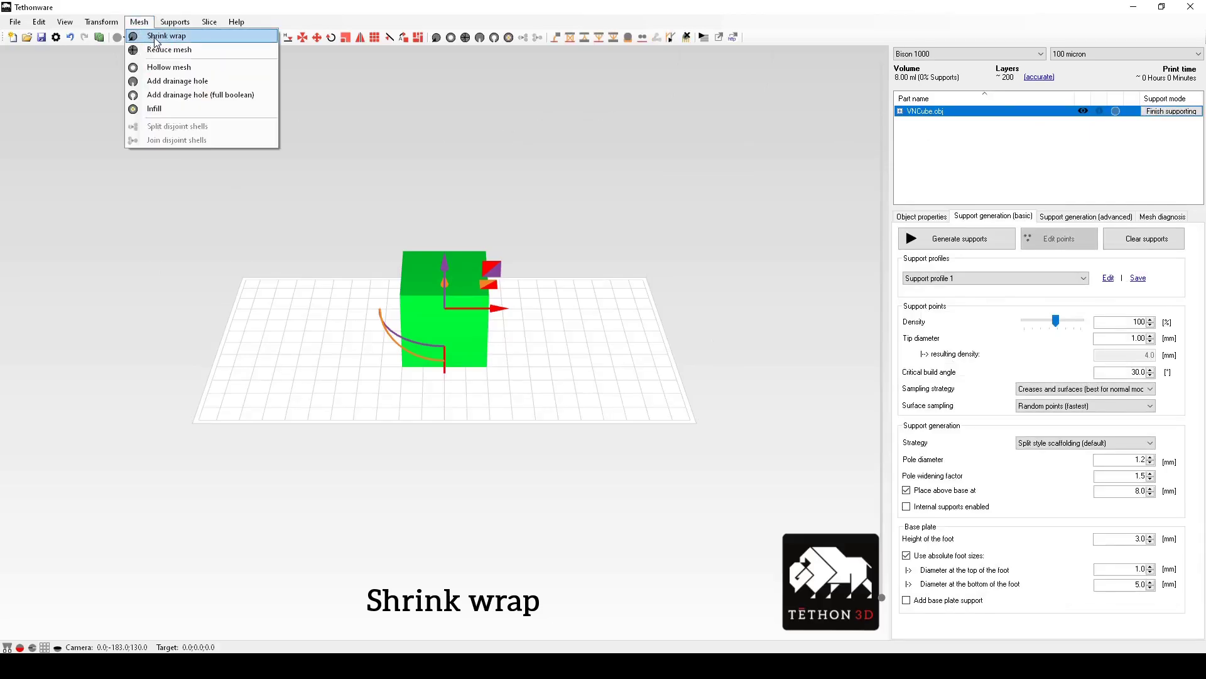
left_click(156, 39)
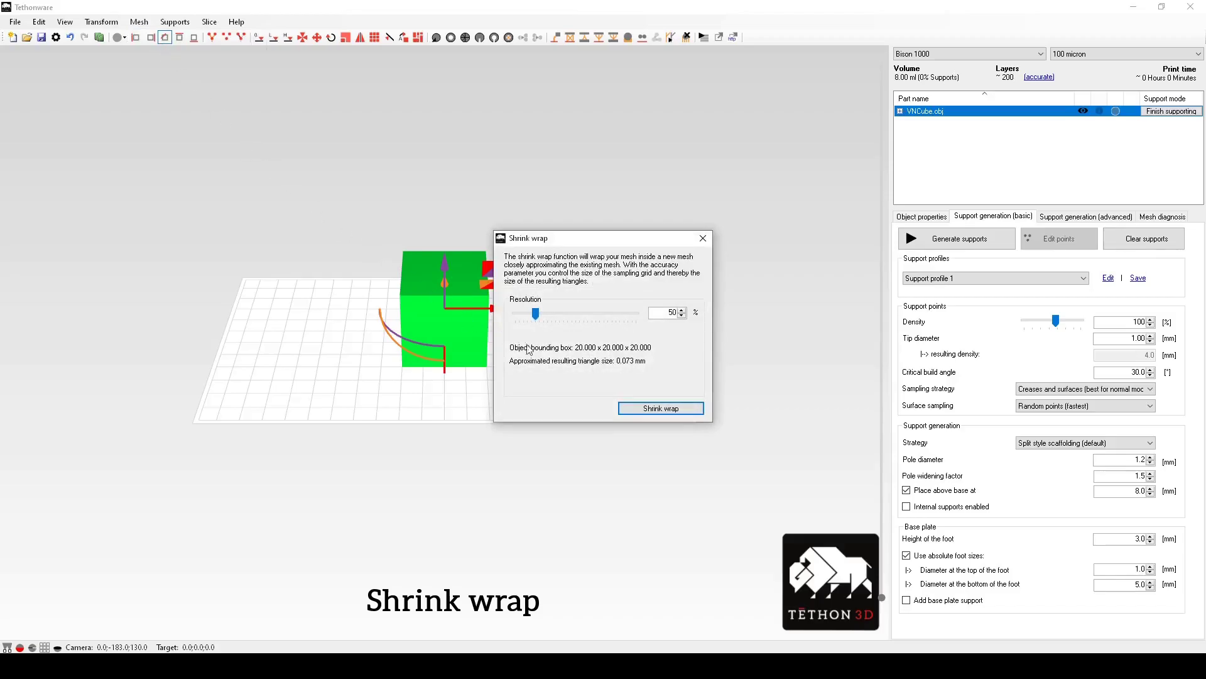
left_click_drag(535, 314, 521, 312)
left_click_drag(668, 313, 678, 313)
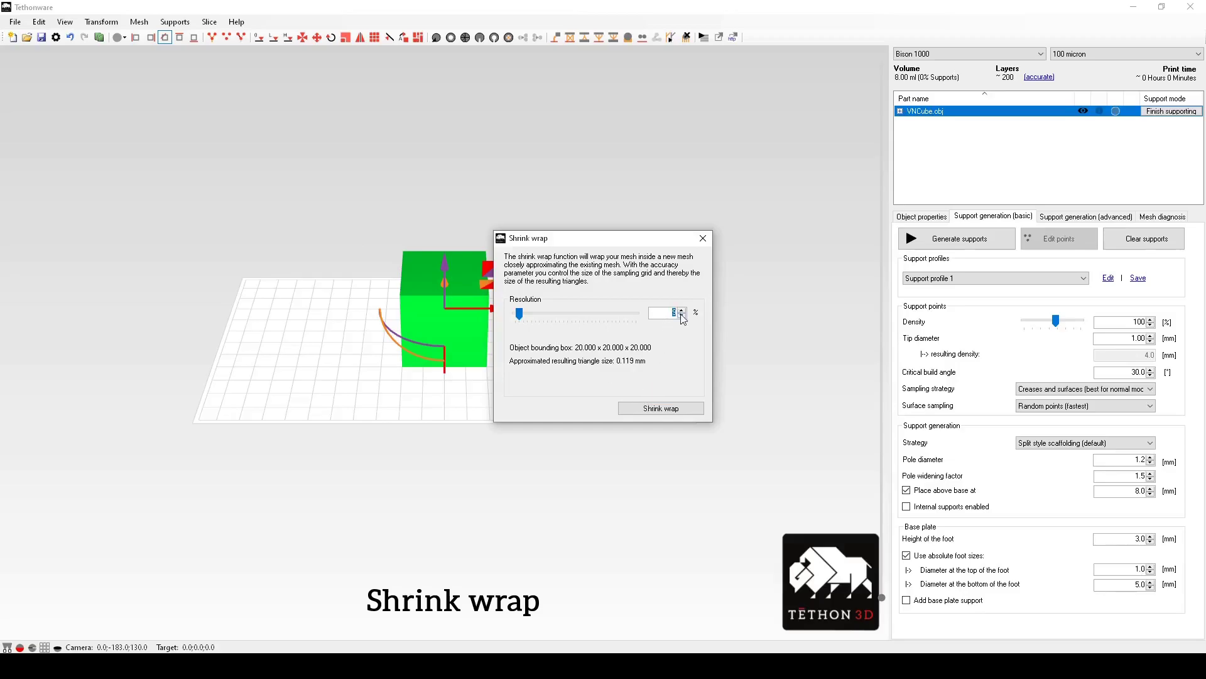
left_click(682, 311)
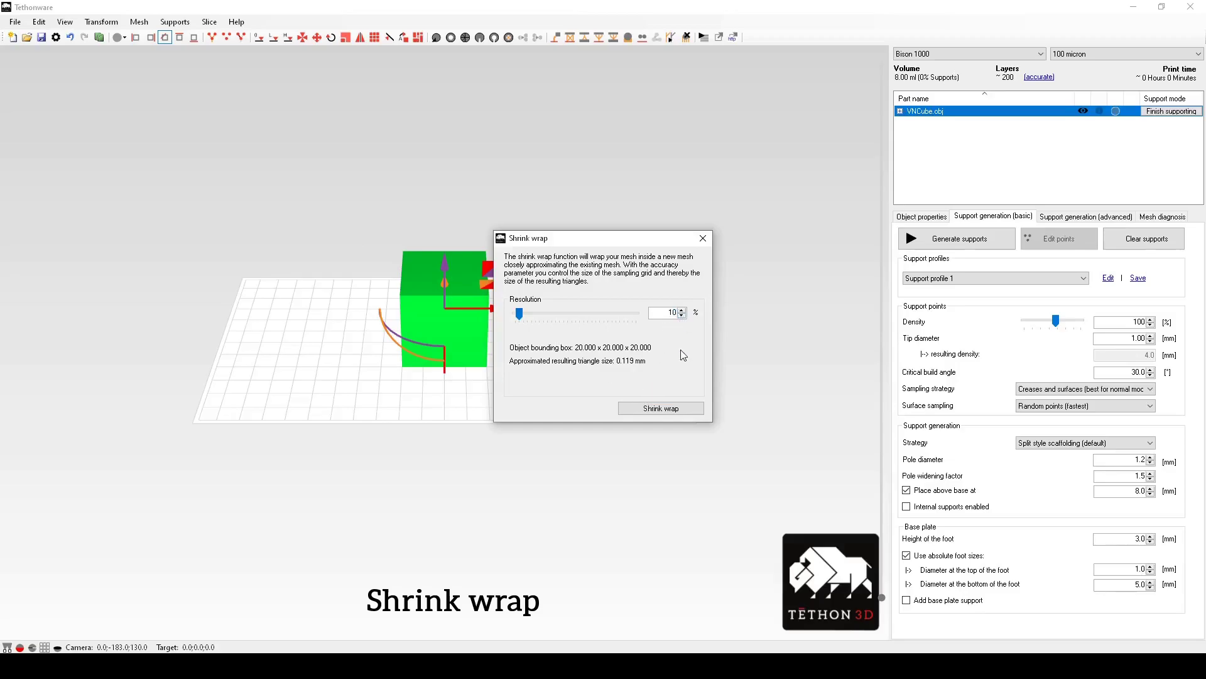
left_click(669, 414)
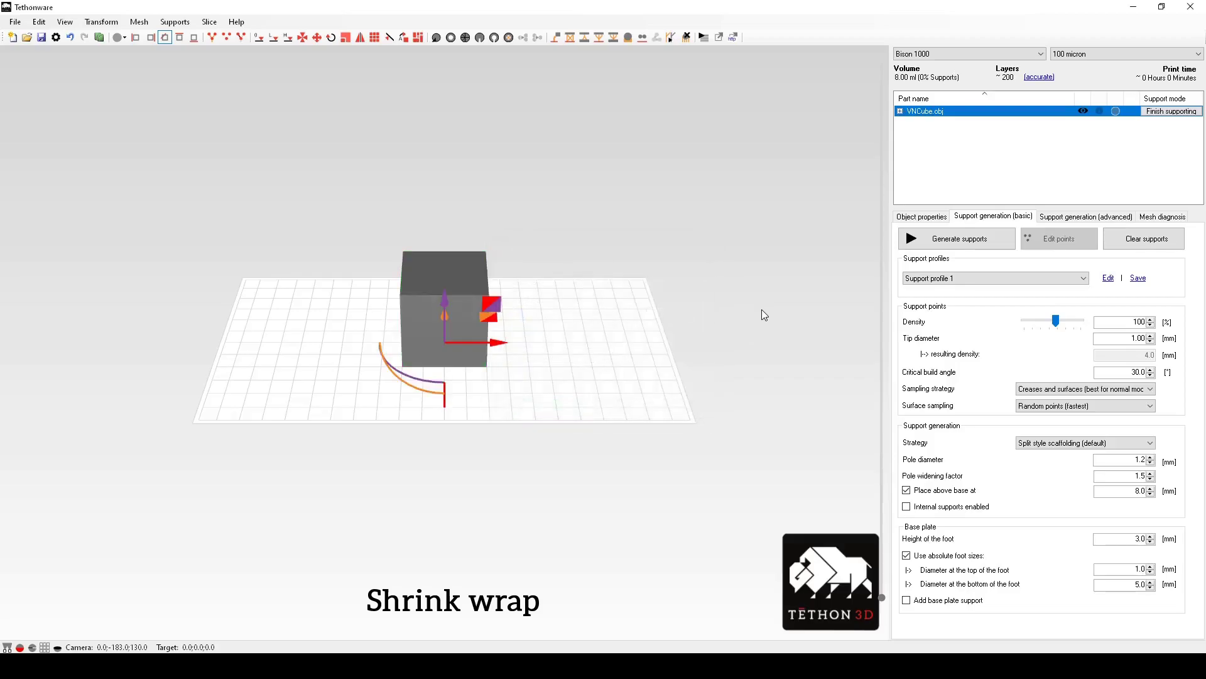
- Display the shrink-wrapped cube as a wireframe and examine the density of its triangles
right_click_drag(641, 352, 716, 366)
middle_click_drag(718, 367, 385, 284)
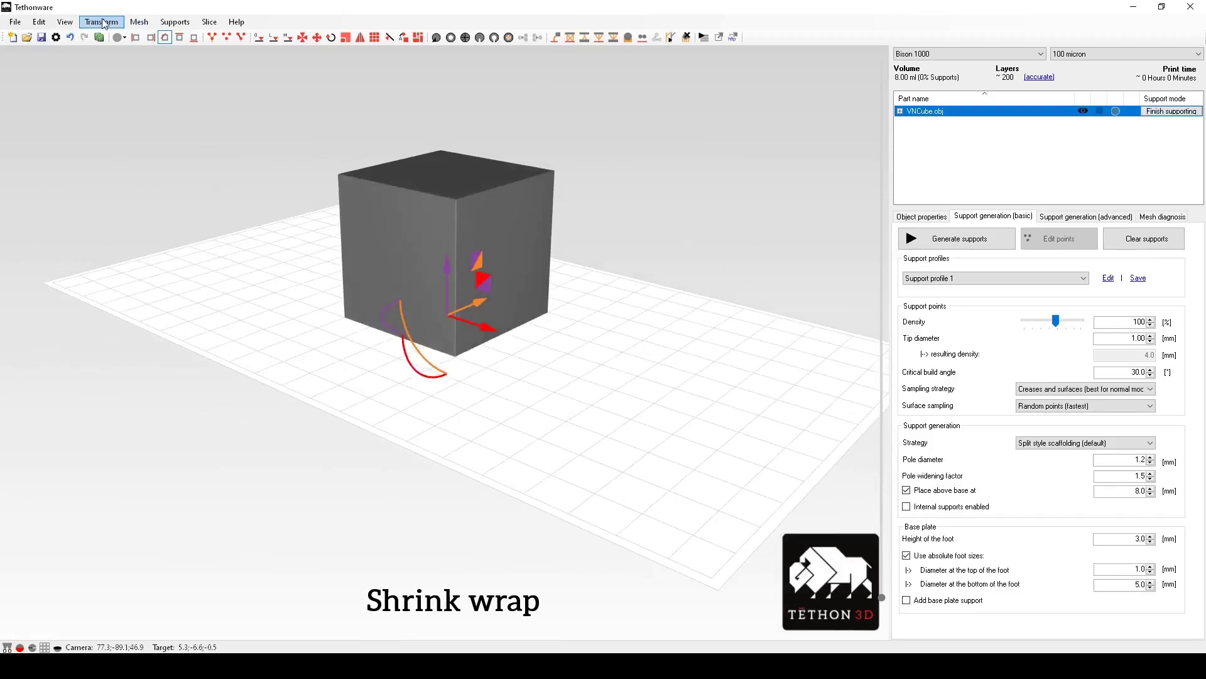
left_click(65, 22)
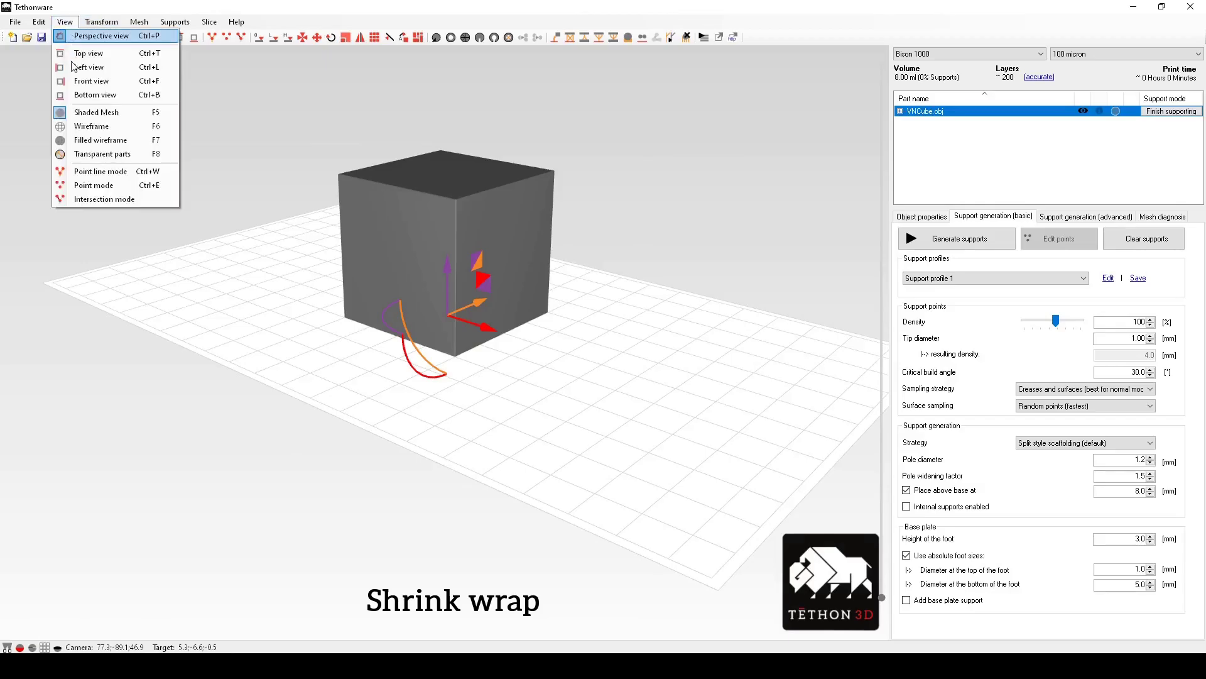
left_click(91, 126)
scroll(339, 246, "up", 4)
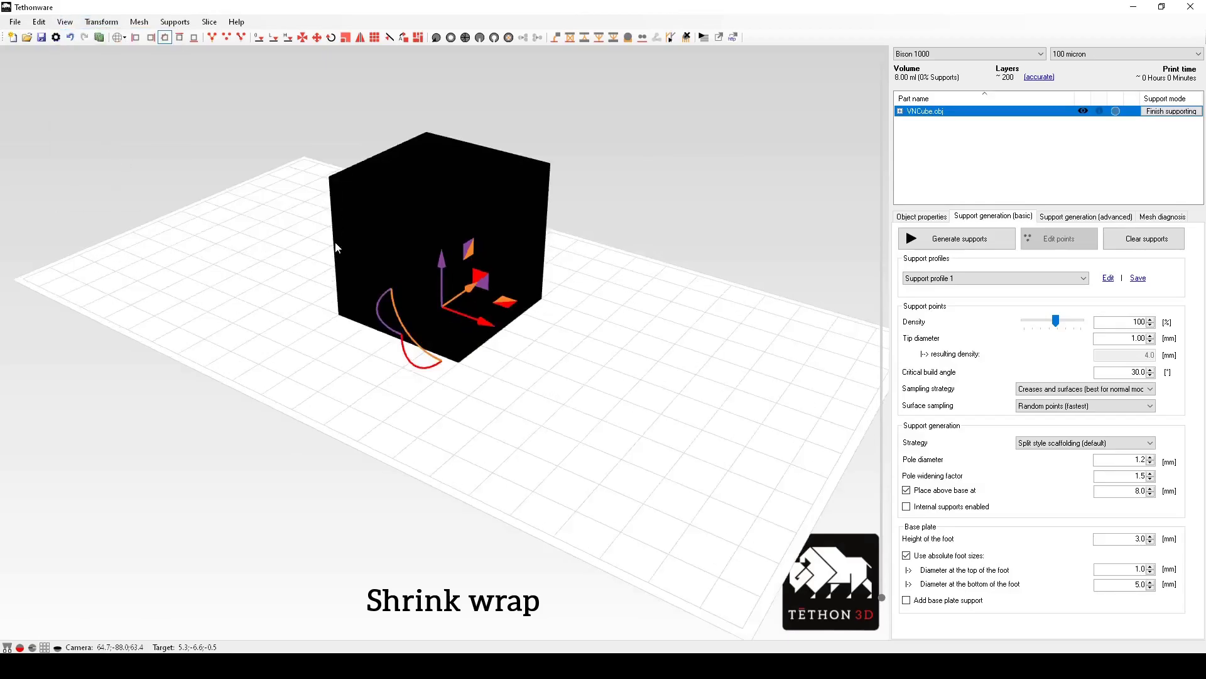
scroll(353, 241, "up", 4)
mouse_move(368, 257)
middle_mouse_down()
mouse_move(511, 218)
mouse_move(365, 257)
middle_mouse_up()
scroll(440, 281, "down", 10)
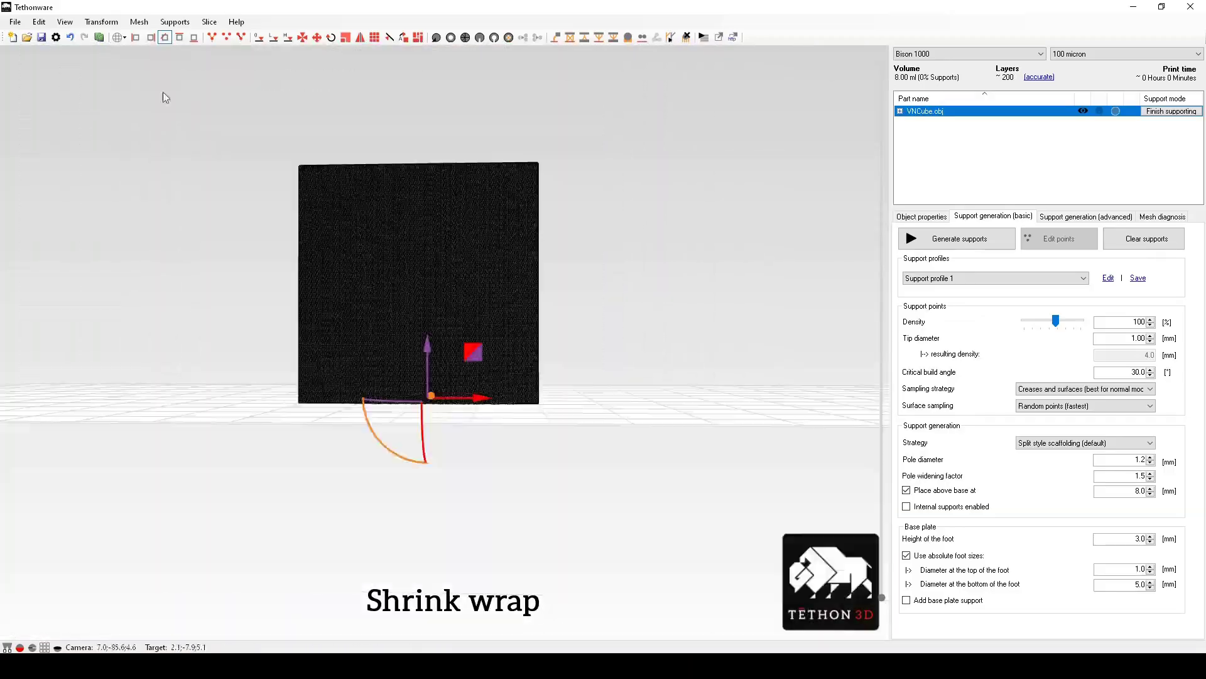
- Return the cube to Shaded Mesh display and inspect its faces
left_click(65, 22)
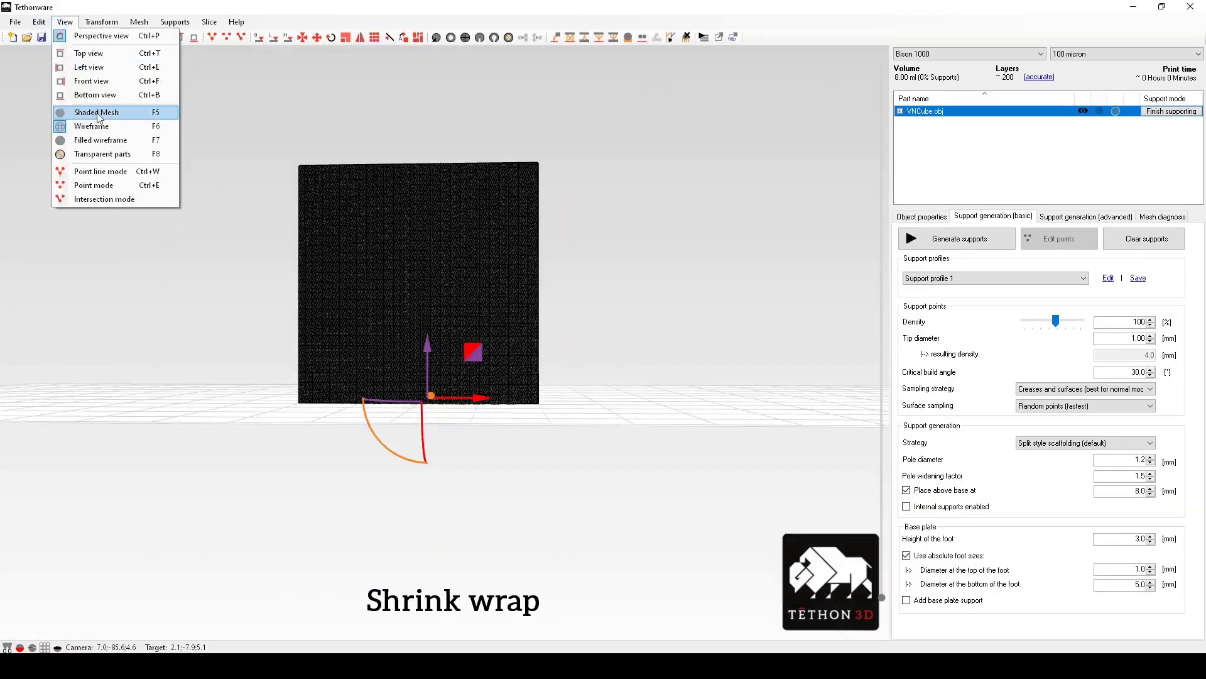
left_click(97, 112)
middle_click_drag(619, 263, 637, 331)
scroll(574, 349, "up", 2)
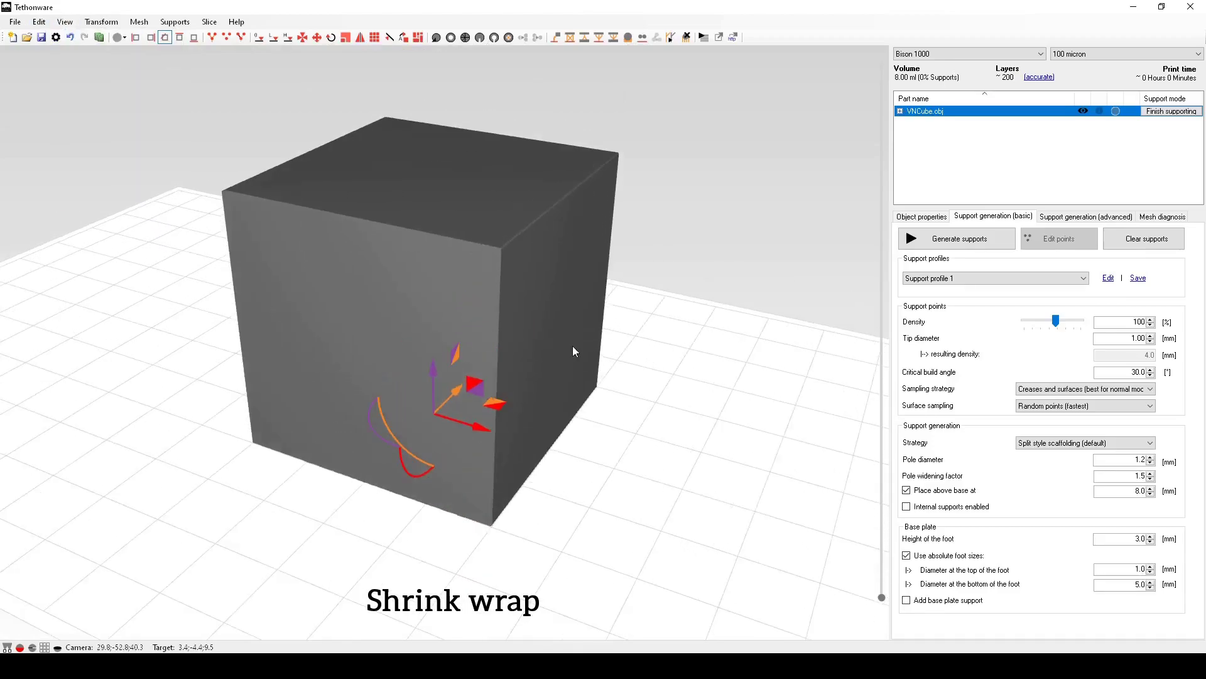
scroll(574, 350, "down", 3)
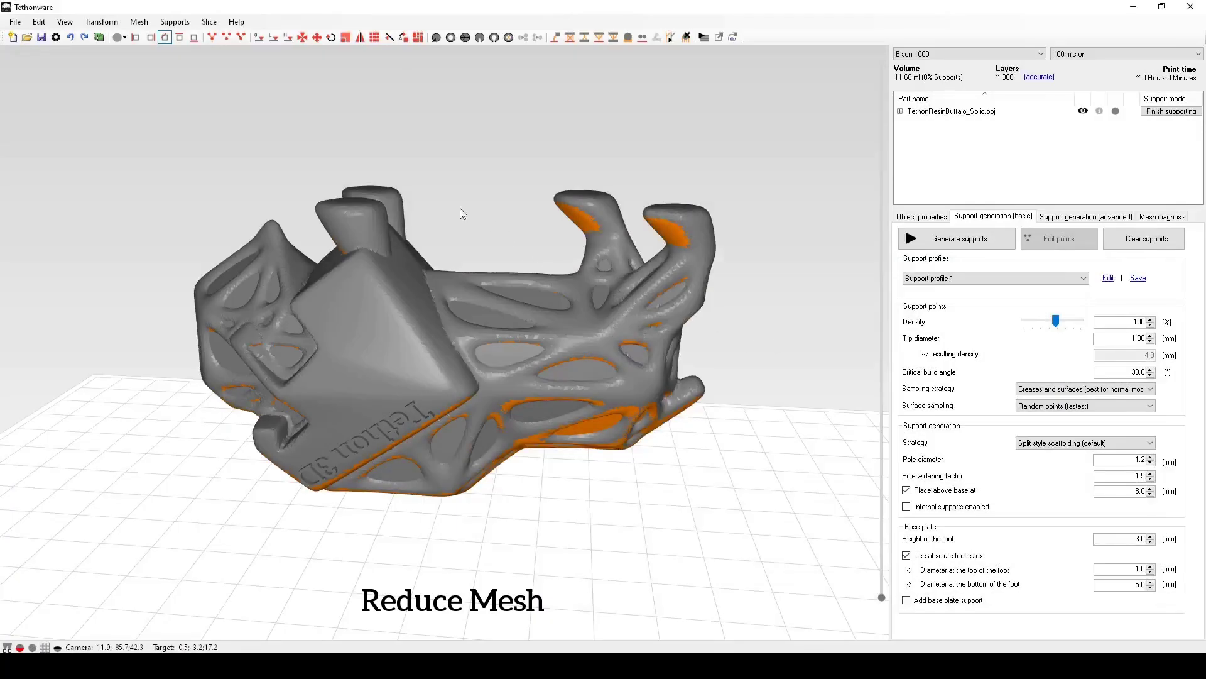
- Display the buffalo model as a filled wireframe to examine its triangles
left_click(65, 22)
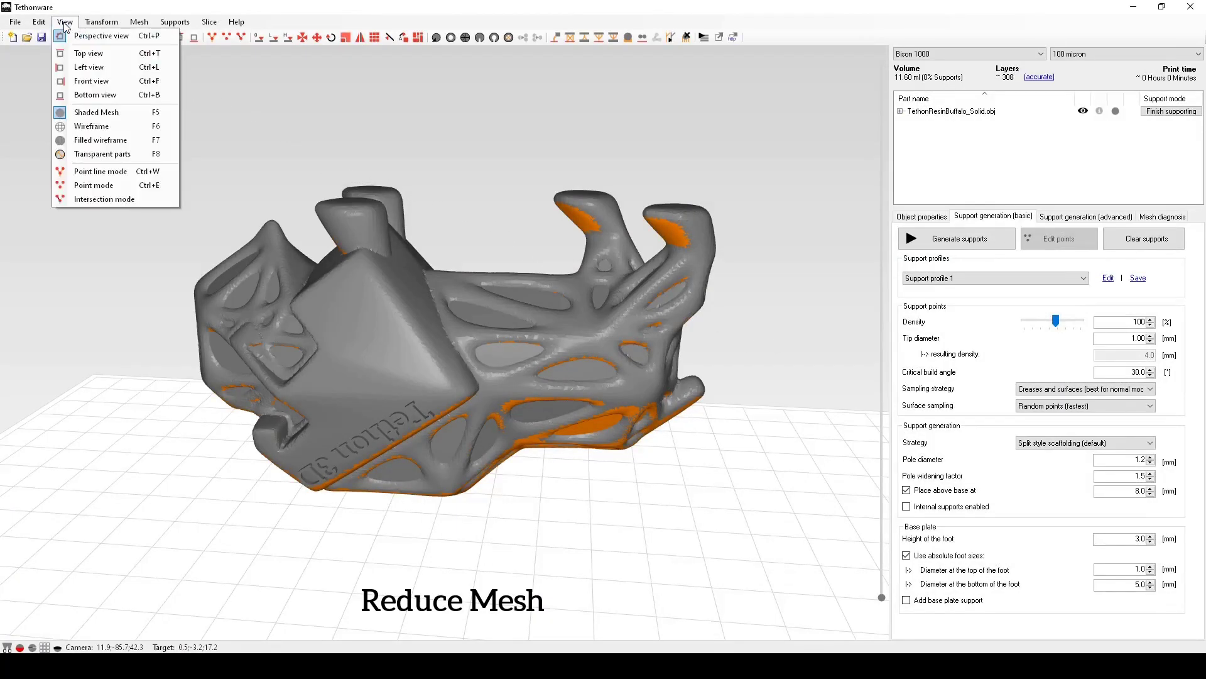
left_click(115, 139)
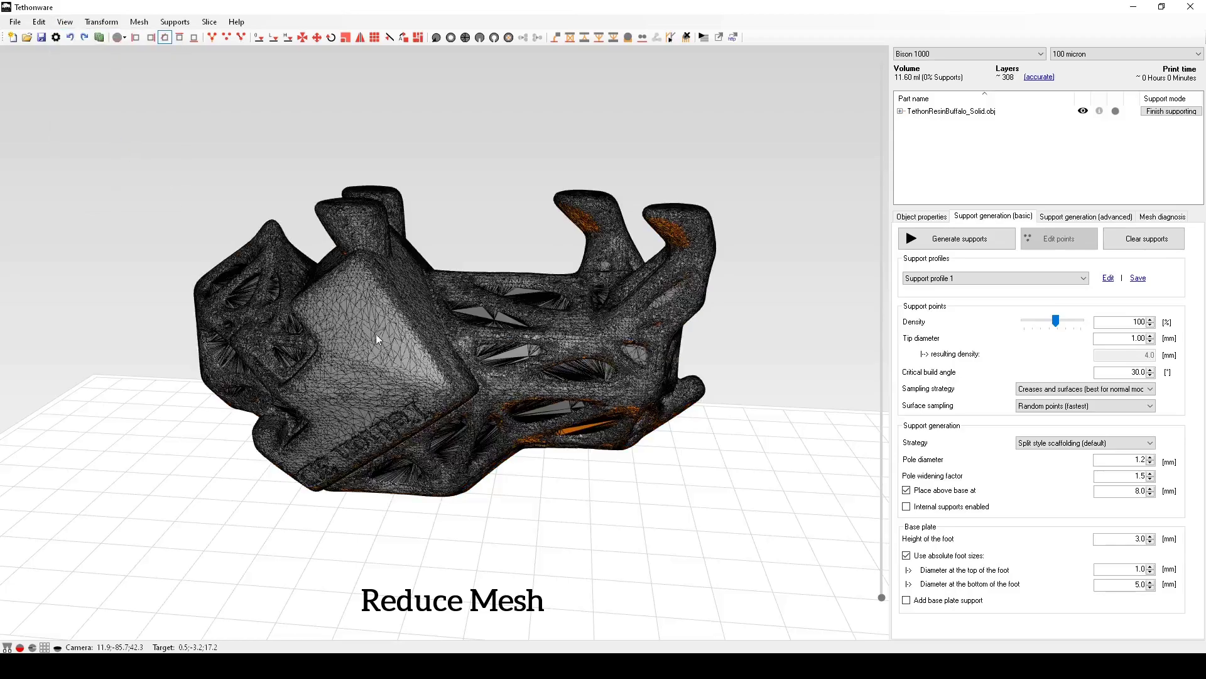
mouse_move(376, 338)
right_mouse_down()
mouse_move(429, 336)
mouse_move(378, 335)
mouse_move(396, 341)
right_mouse_up()
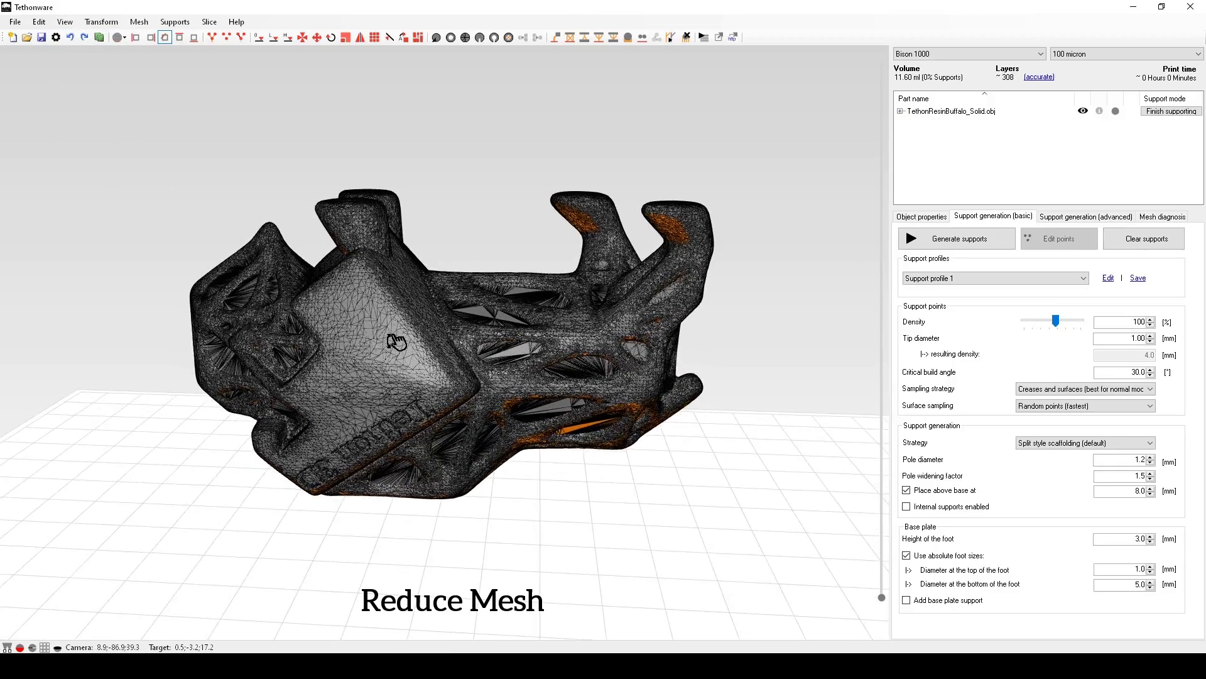
middle_click_drag(400, 339, 408, 342)
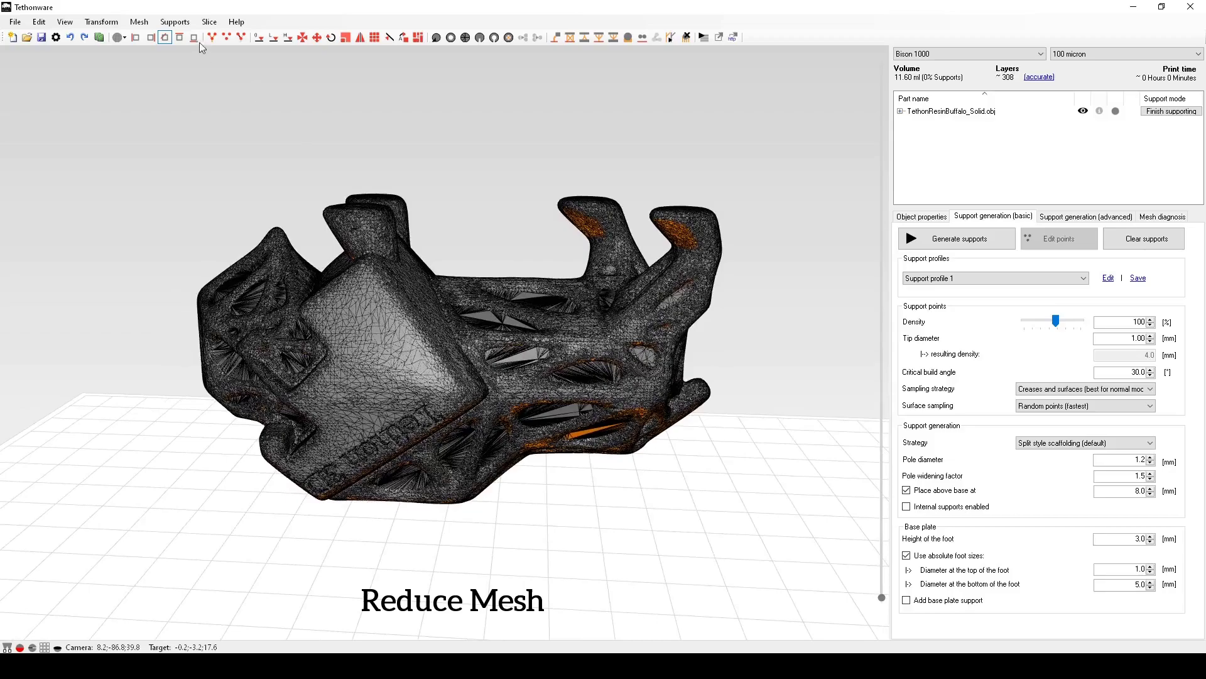
- Reduce the buffalo mesh's triangles by 80%
left_click(145, 24)
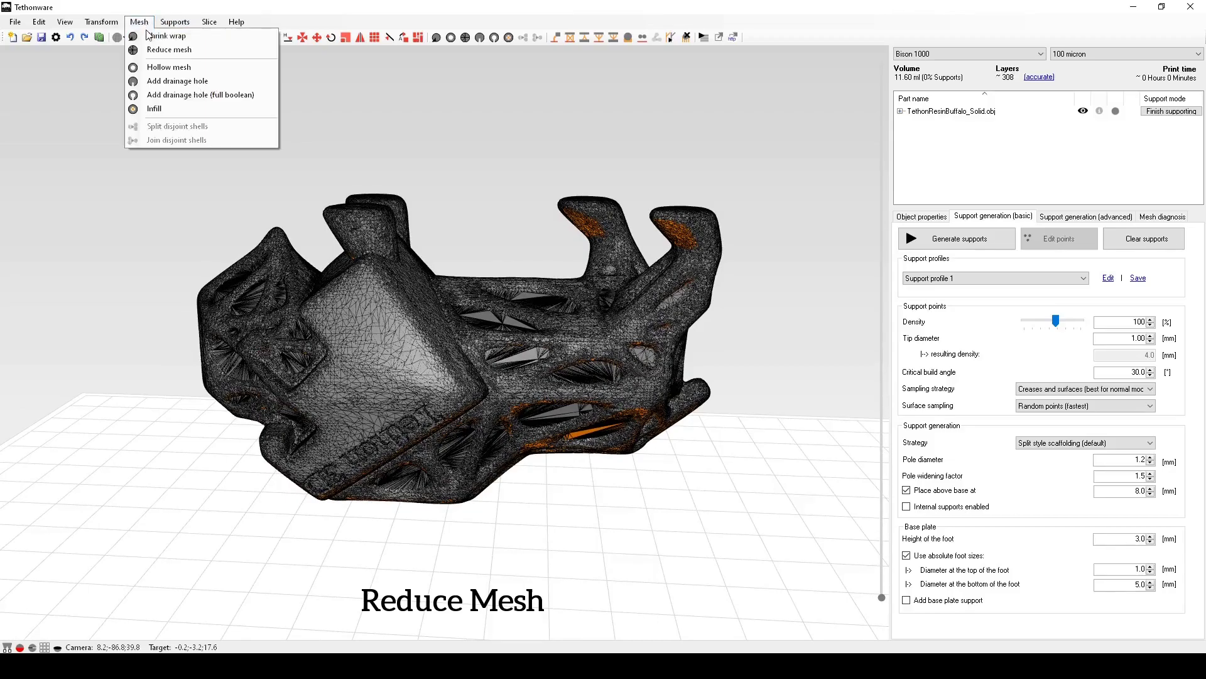
left_click(157, 50)
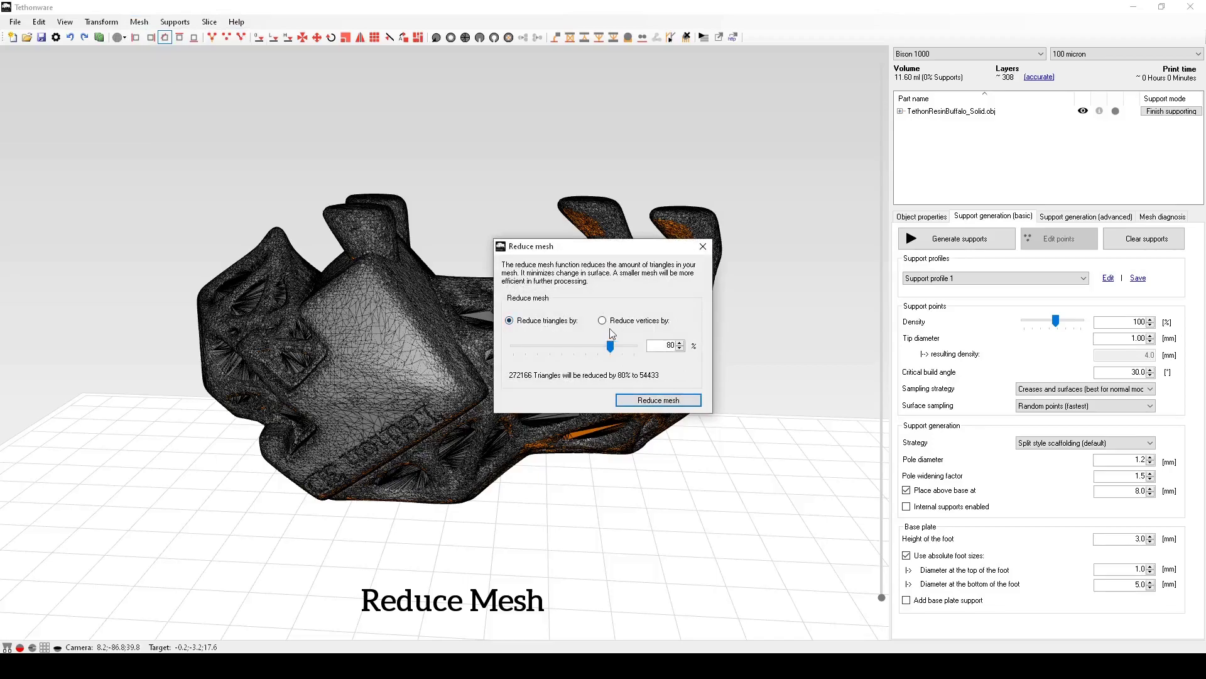
left_click(653, 401)
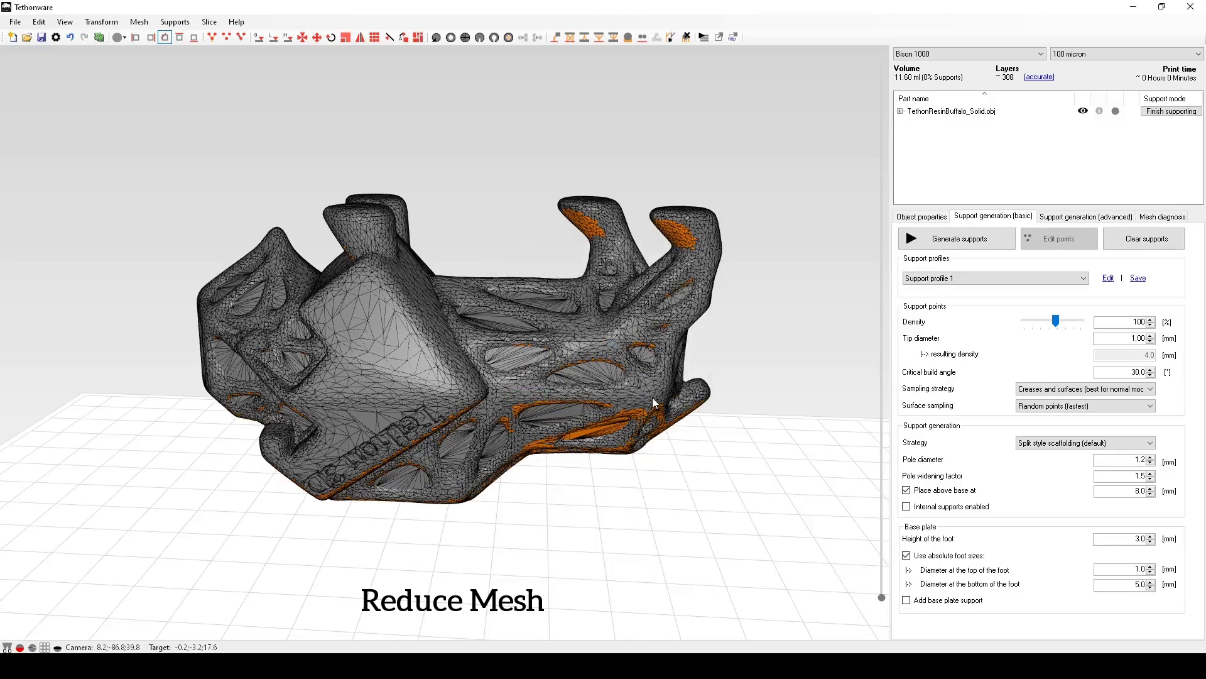
mouse_move(512, 391)
left_mouse_down()
mouse_move(747, 365)
mouse_move(534, 358)
mouse_move(356, 326)
mouse_move(288, 371)
mouse_move(271, 440)
mouse_move(510, 391)
left_mouse_up()
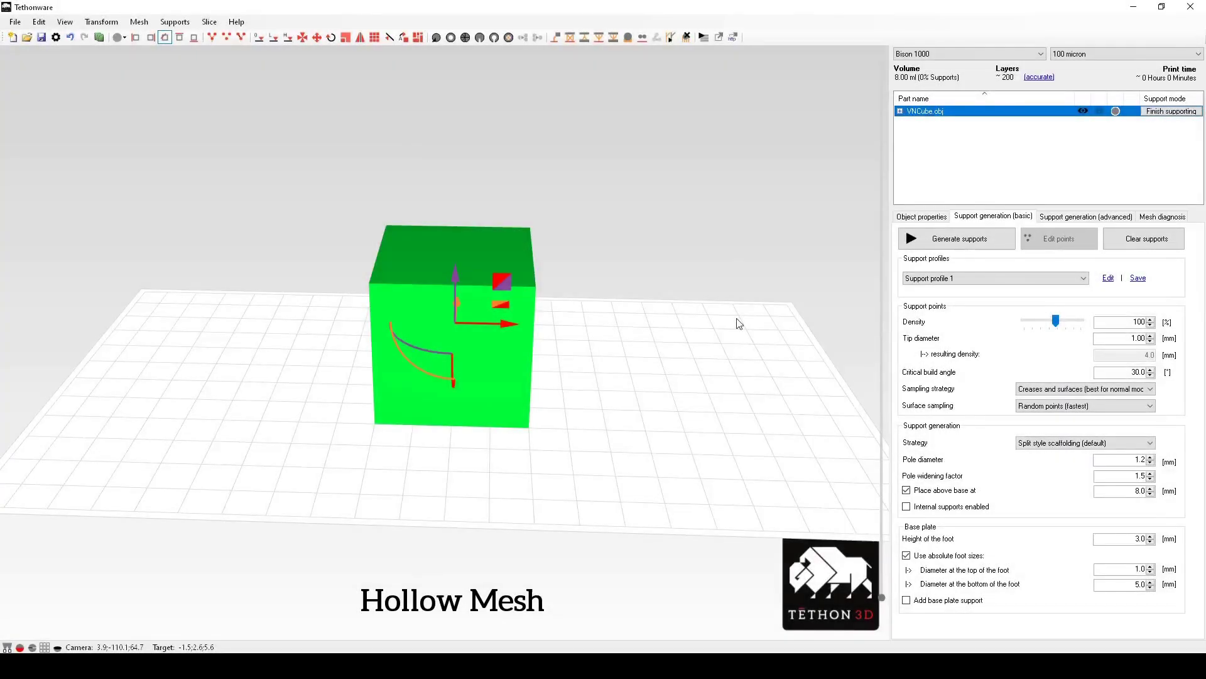
- Hollow the cube with a 1.0 mm wall, 100% resolution and 20% offset mesh reduction, switching to transparent view mode
left_click(138, 22)
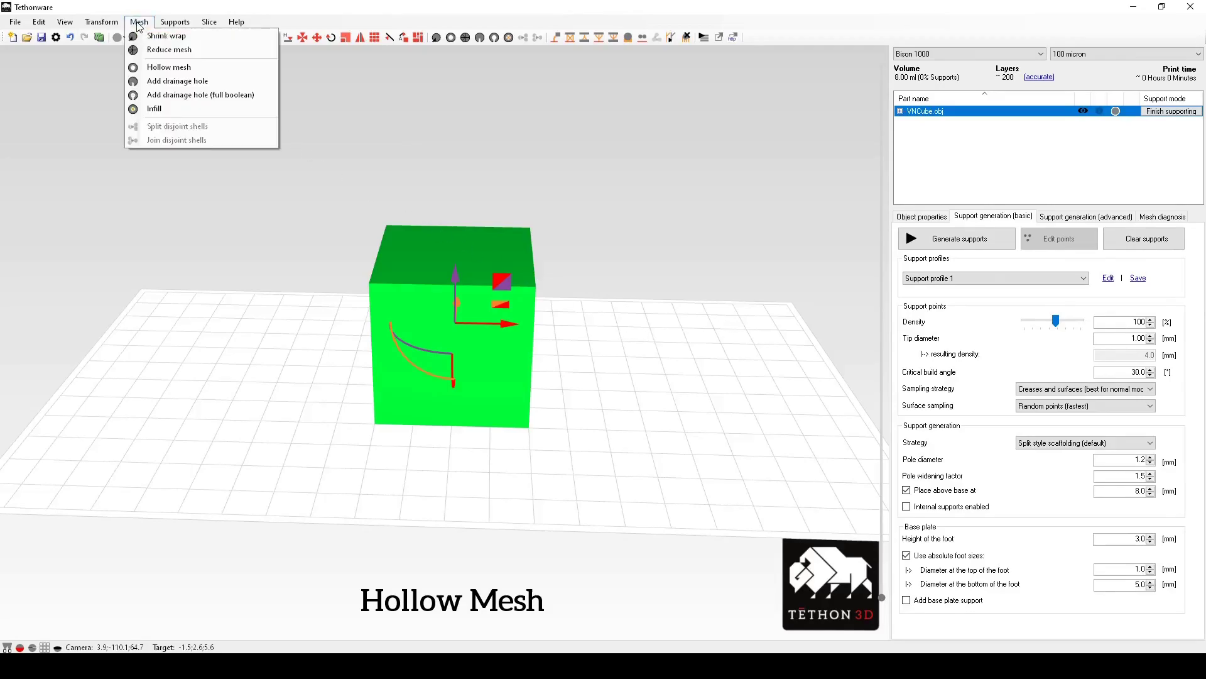
left_click(138, 23)
left_click(139, 24)
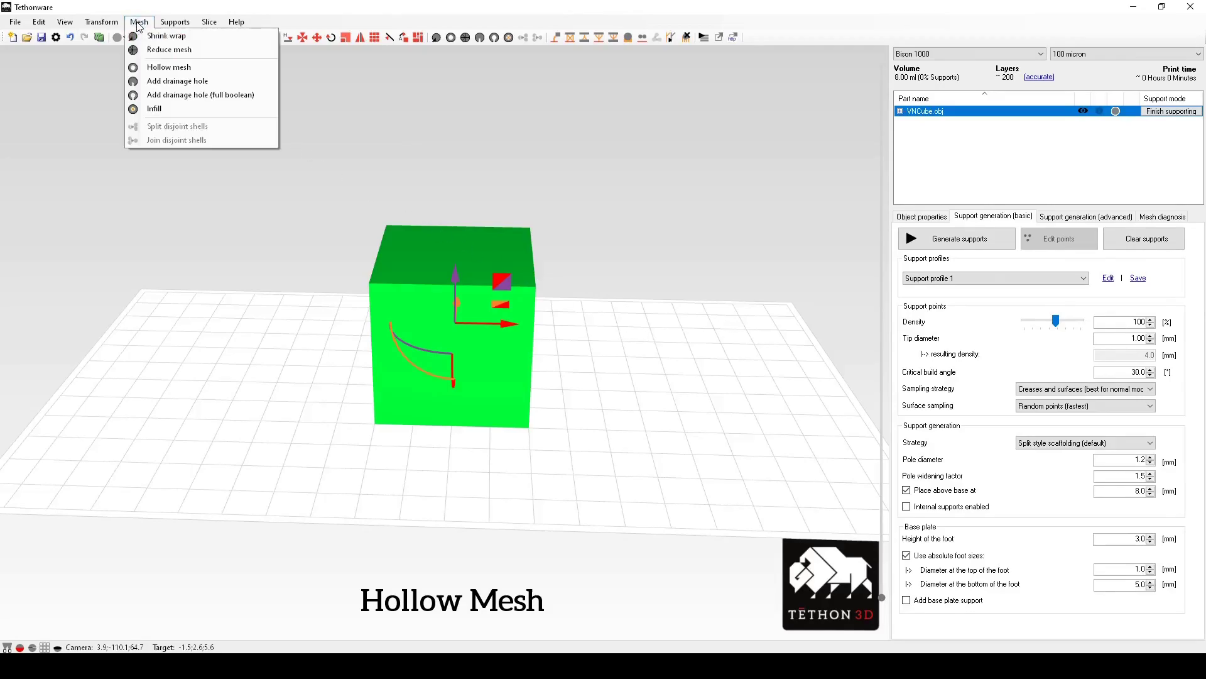
left_click(168, 67)
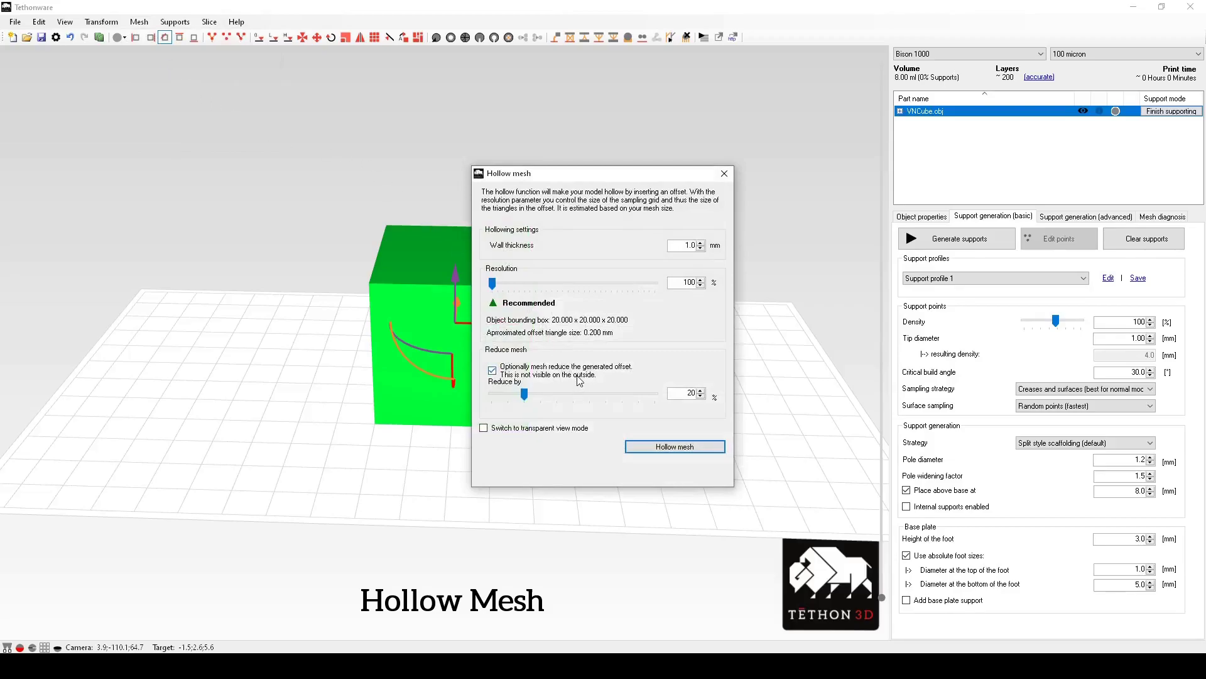
left_click(484, 429)
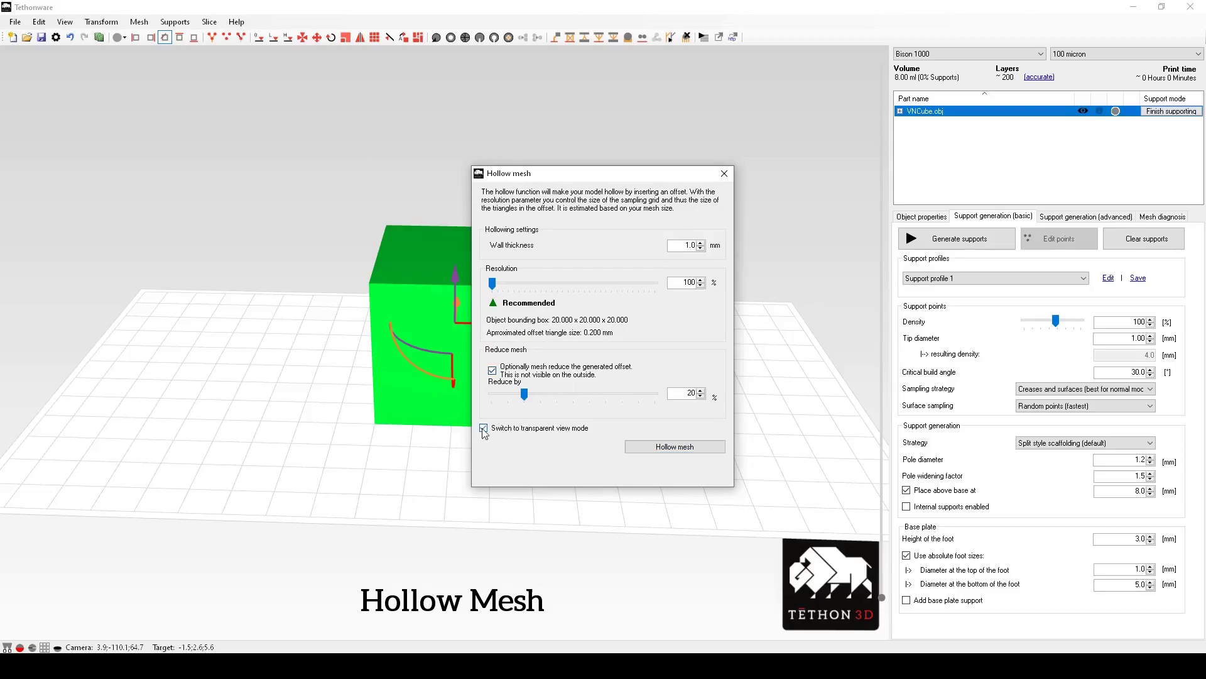
left_click(664, 447)
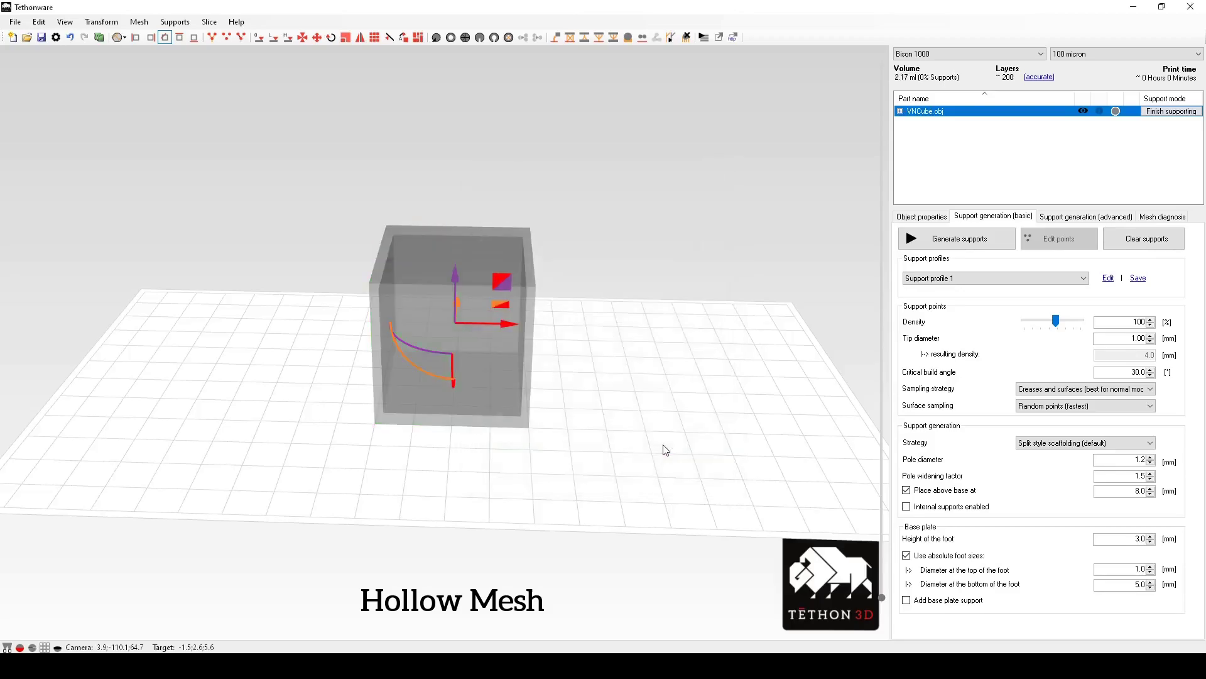
mouse_move(609, 412)
left_mouse_down()
mouse_move(539, 411)
mouse_move(450, 317)
mouse_move(554, 329)
mouse_move(612, 274)
mouse_move(626, 359)
mouse_move(616, 404)
left_mouse_up()
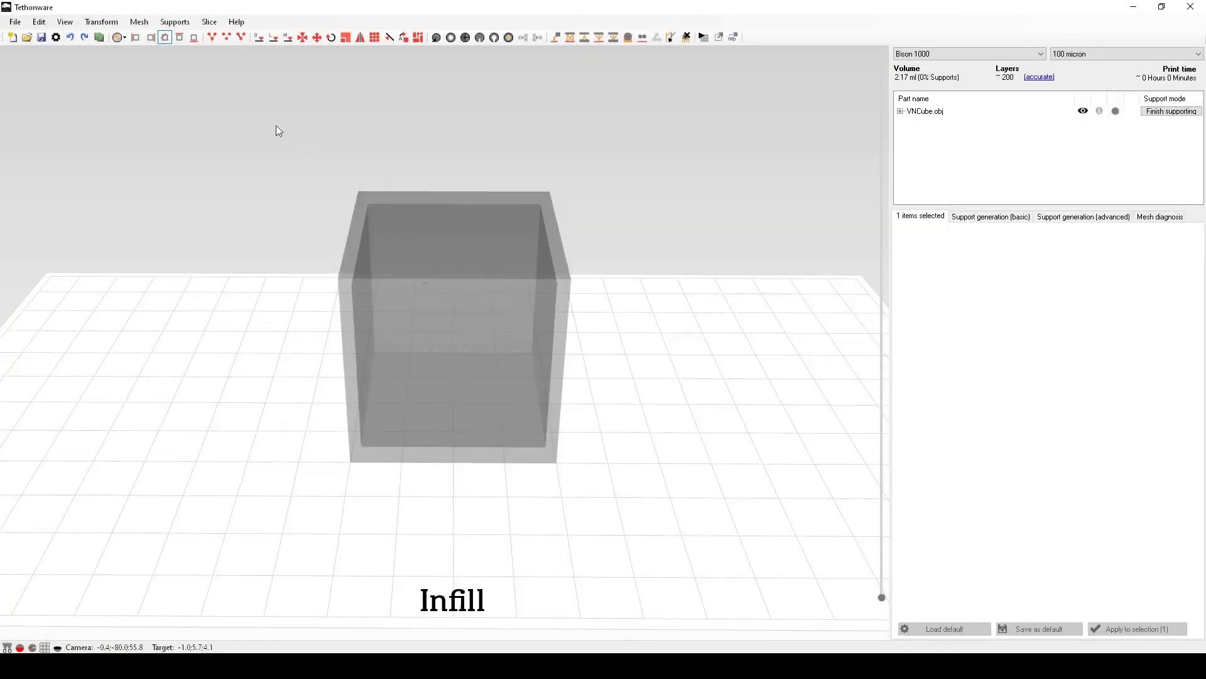
- Generate an editable, unjoined infill in the hollow cube with 1.00 mm diameter and 8.00 mm cell size, using transparent view mode
left_click(139, 22)
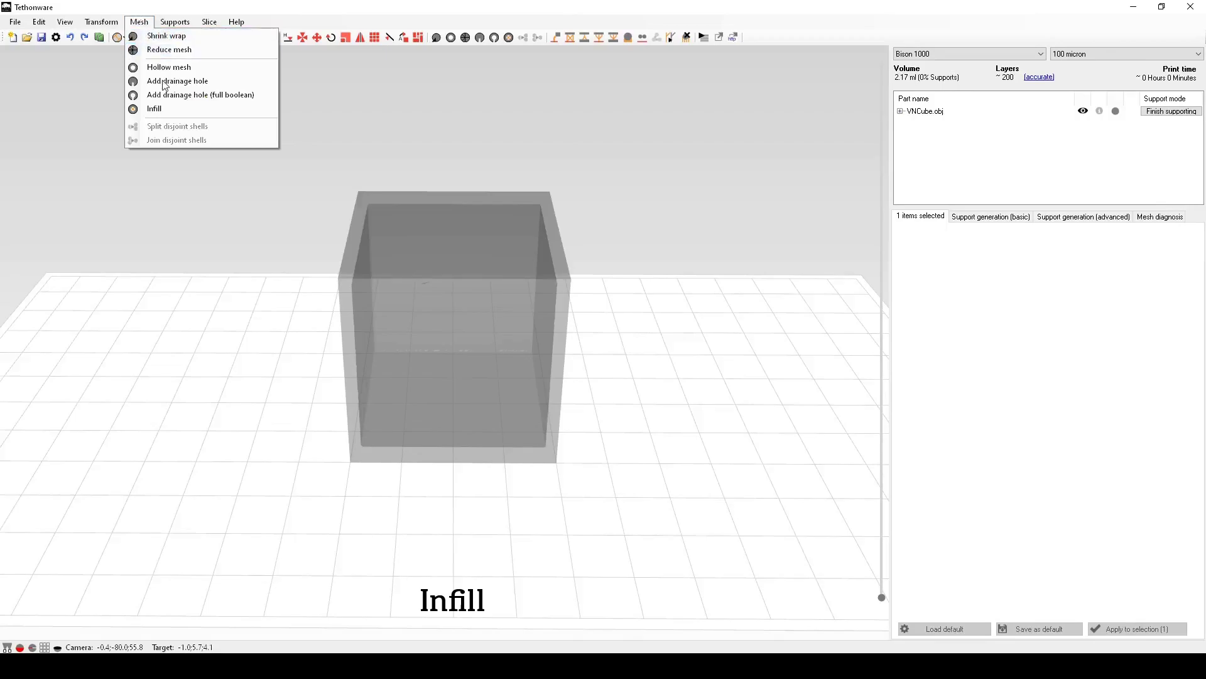
left_click(156, 109)
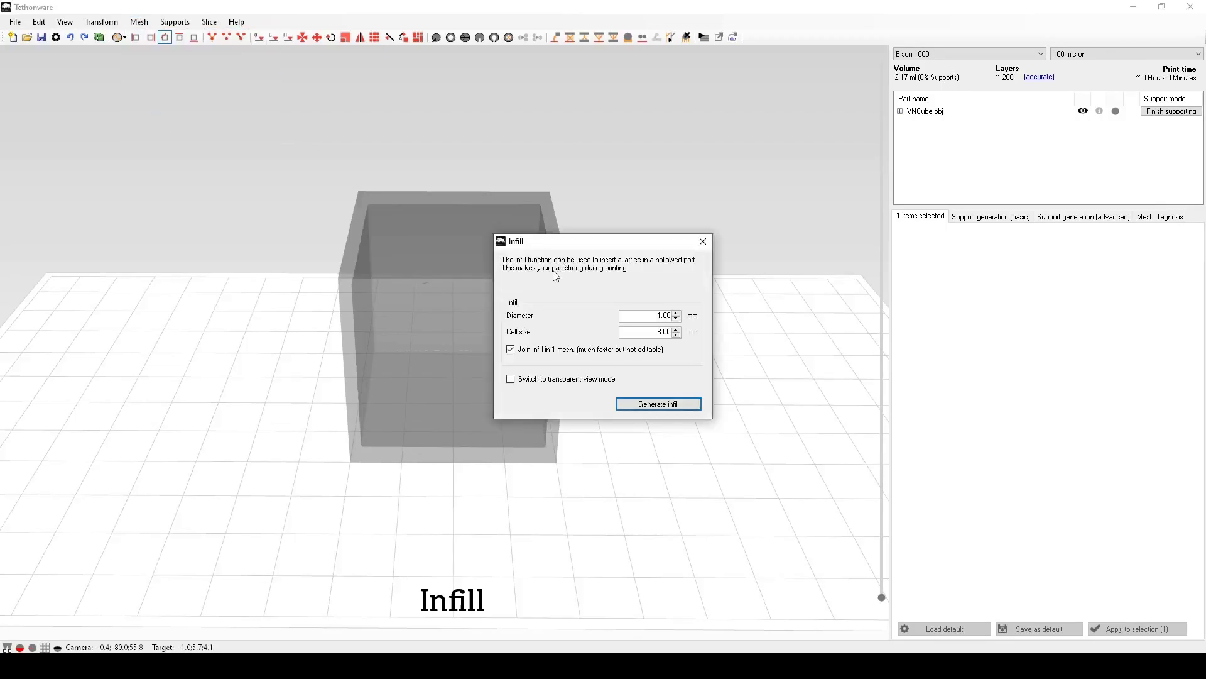
left_click(511, 350)
left_click(647, 406)
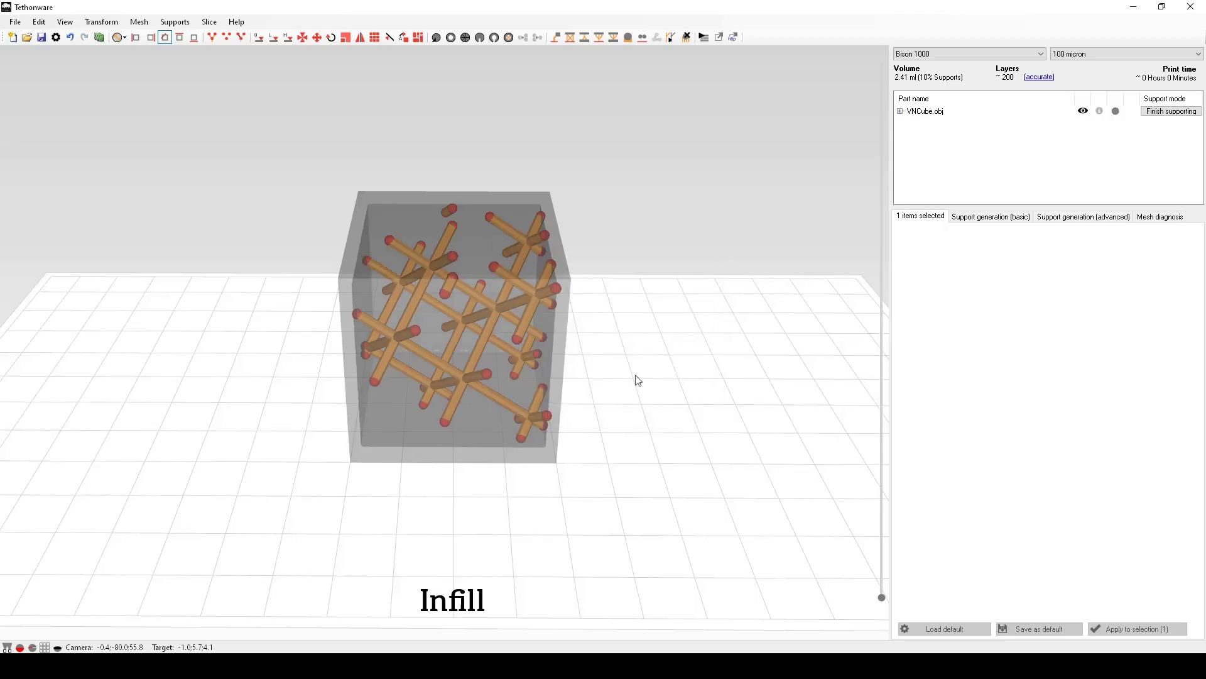
- Select the end point of an infill strut near the cube's upper back edge
middle_click_drag(630, 326, 658, 353)
right_click_drag(658, 353, 690, 350)
middle_click_drag(690, 349, 725, 355)
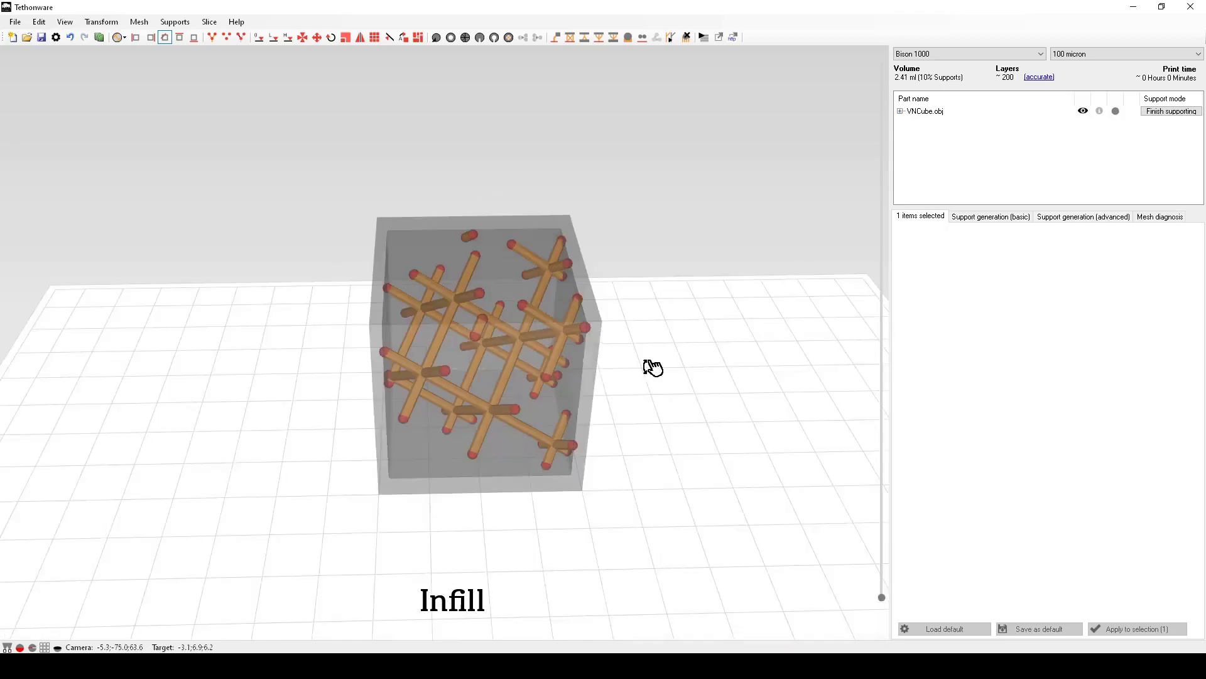
middle_click_drag(653, 368, 649, 310)
scroll(635, 311, "up", 5)
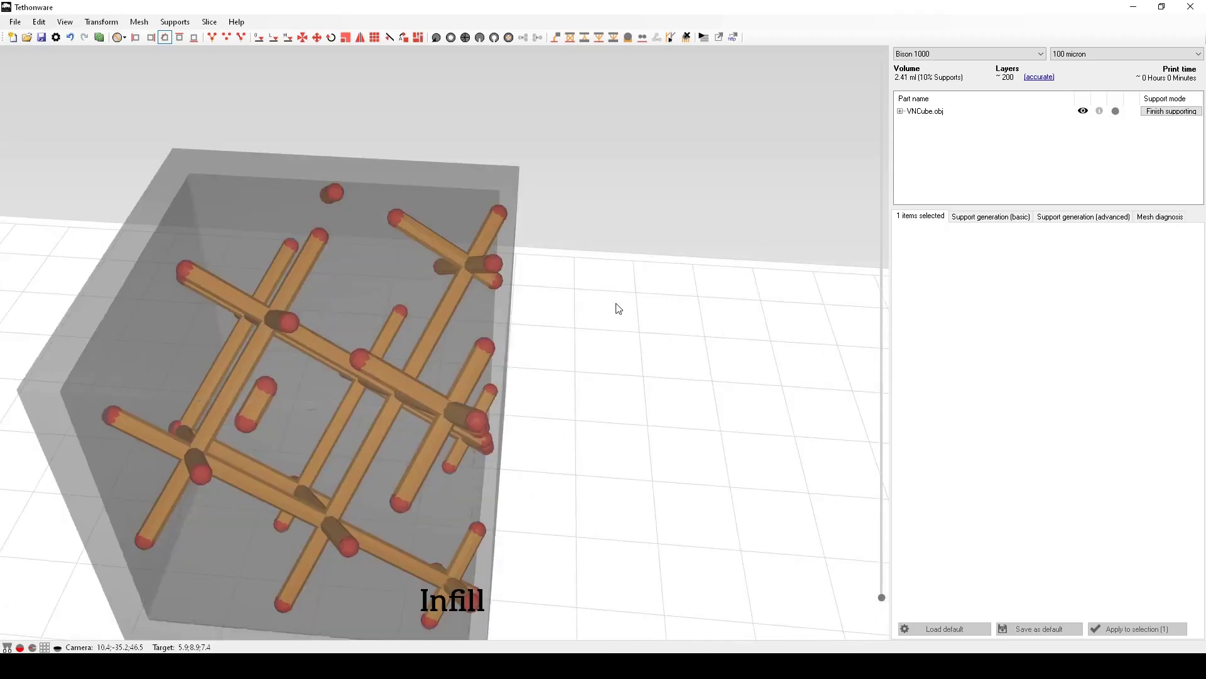
scroll(622, 307, "down", 5)
scroll(510, 198, "up", 5)
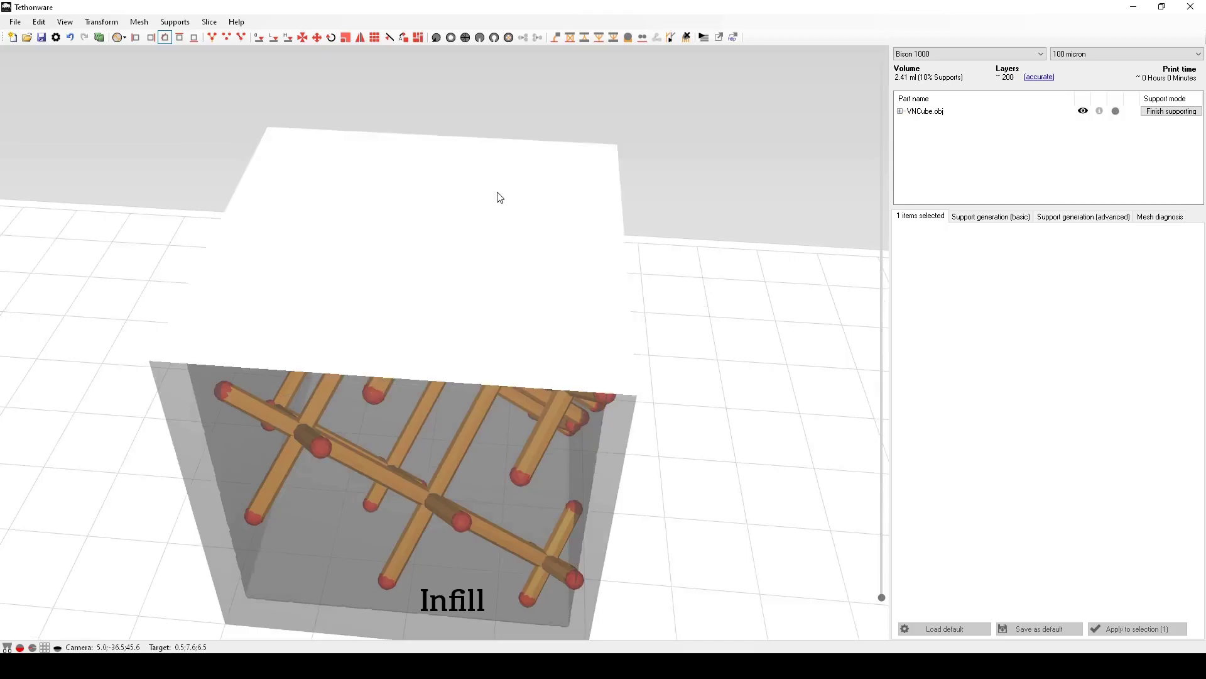
left_click(497, 192)
mouse_move(553, 181)
left_mouse_down()
mouse_move(534, 198)
mouse_move(563, 191)
mouse_move(554, 182)
left_mouse_up()
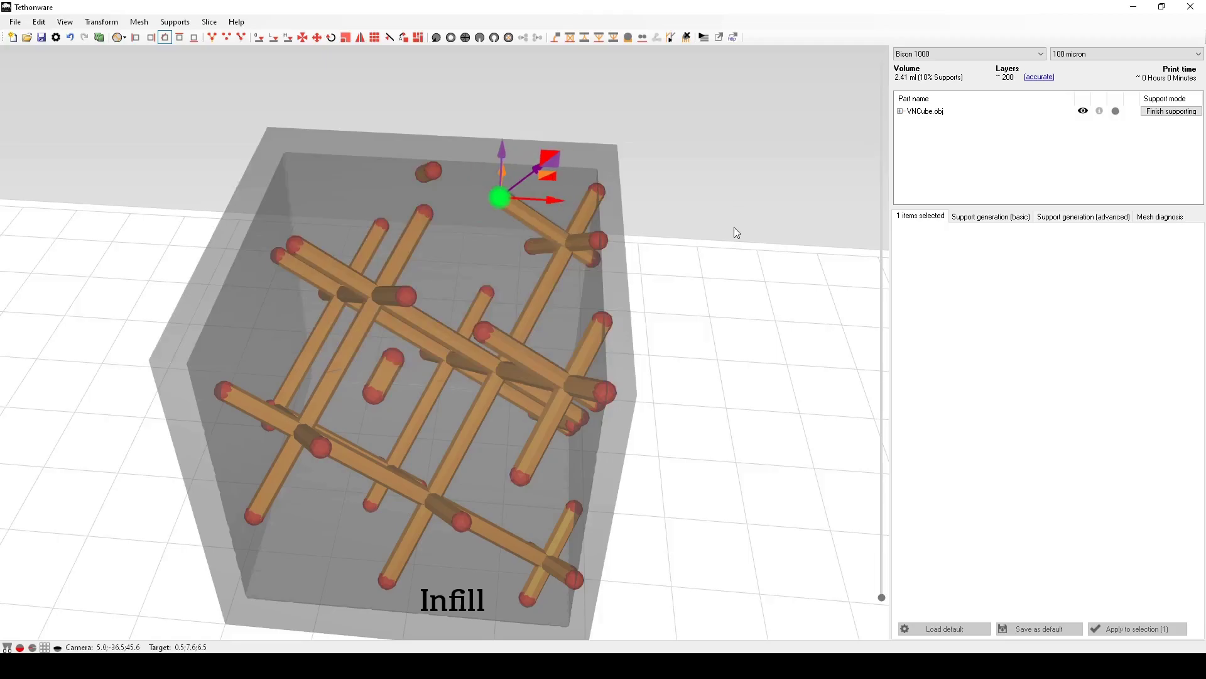
- Delete the long infill strut that ends near the cube's upper front right corner
left_click_drag(735, 231, 640, 327)
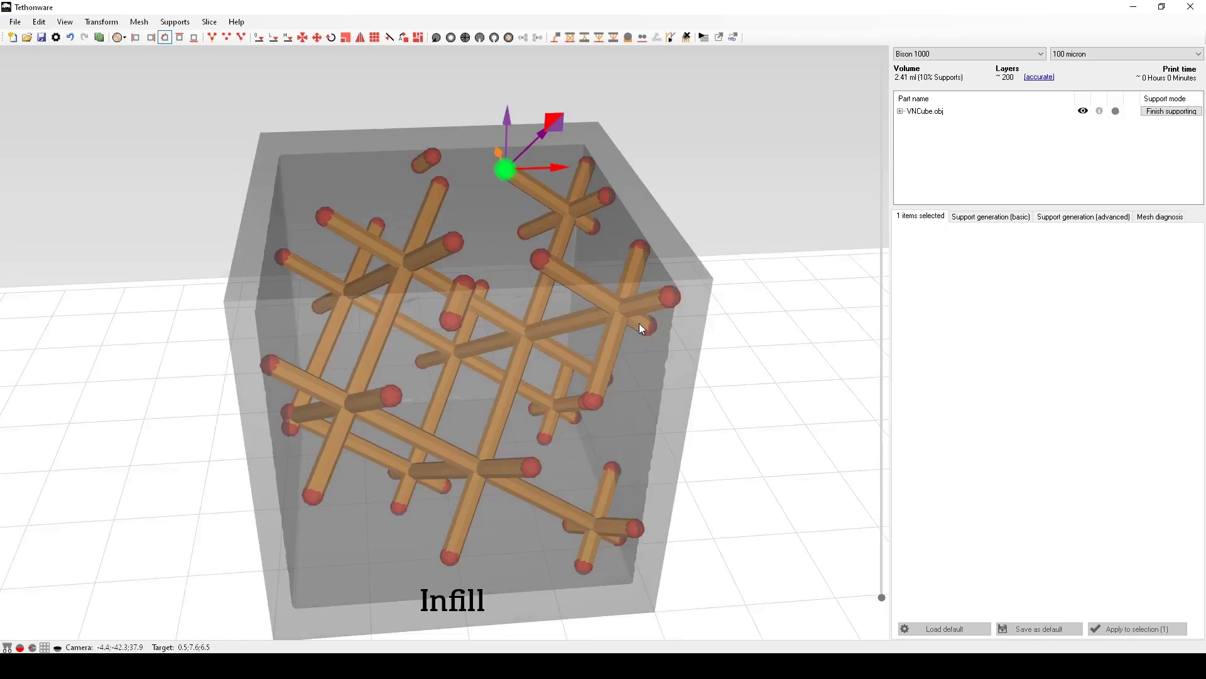
left_click(641, 303)
key("Delete")
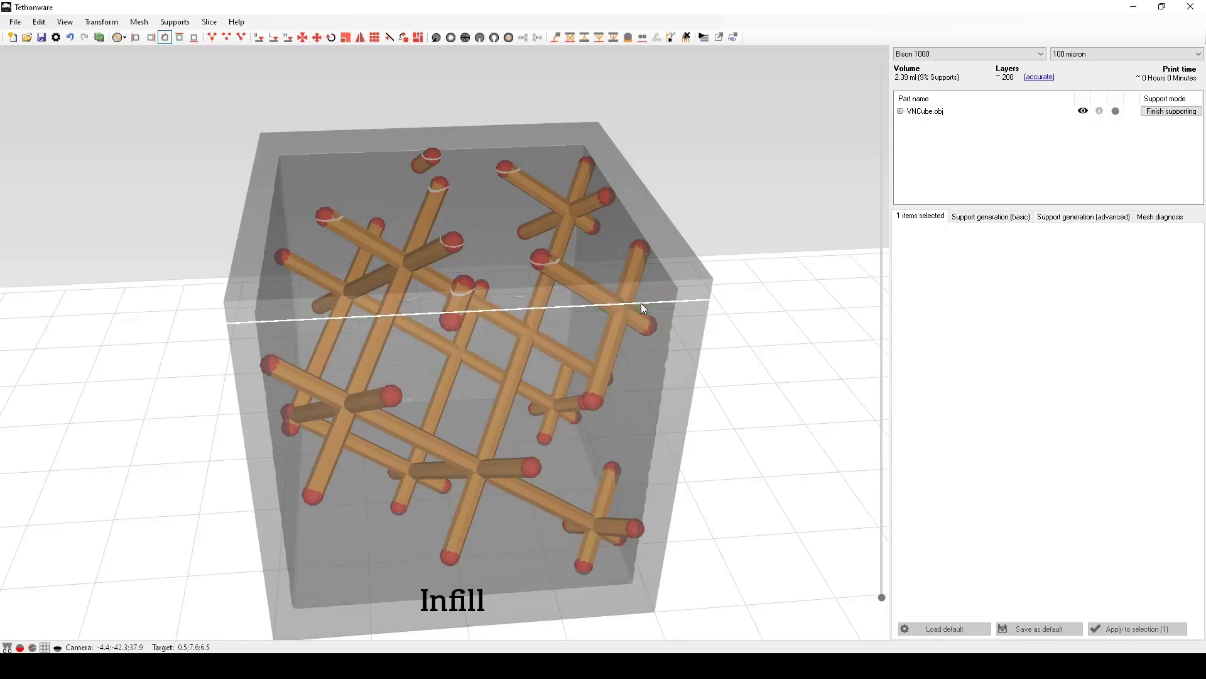
mouse_move(763, 328)
left_mouse_down()
mouse_move(752, 328)
mouse_move(759, 321)
left_mouse_up()
scroll(760, 321, "down", 2)
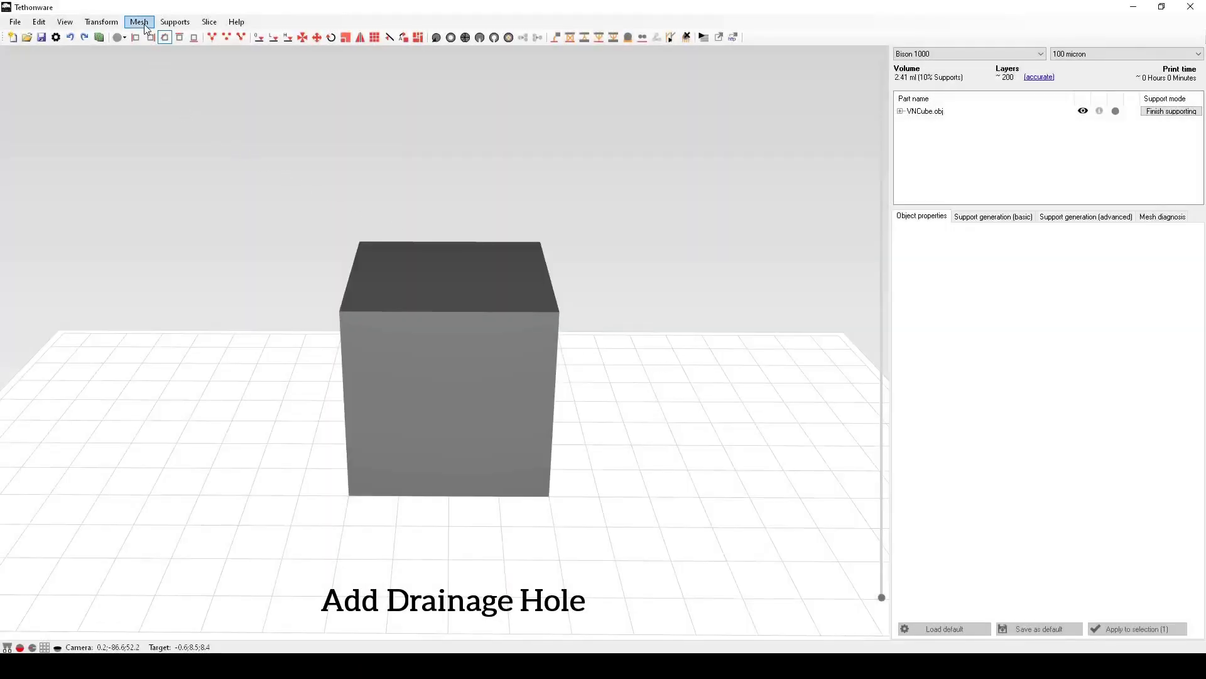
- Add a drainage hole near the centre of the cube's top face and inspect the cube from below and above
left_click(143, 25)
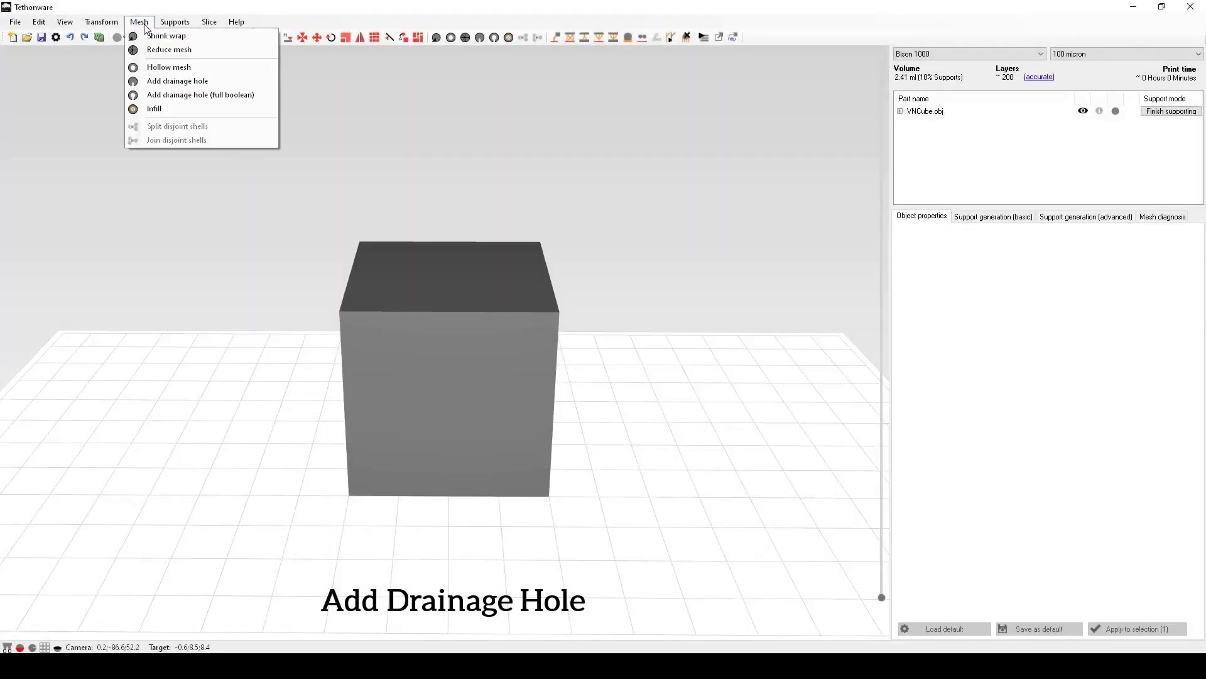
left_click(161, 80)
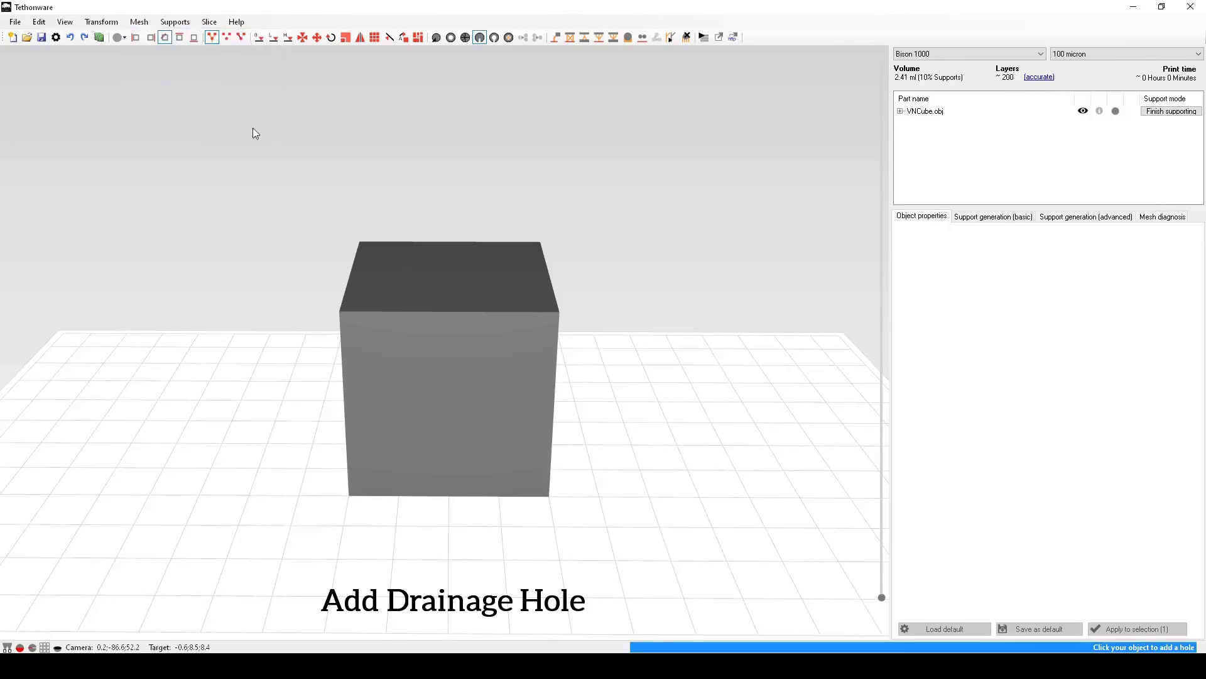
right_click_drag(541, 223, 535, 251)
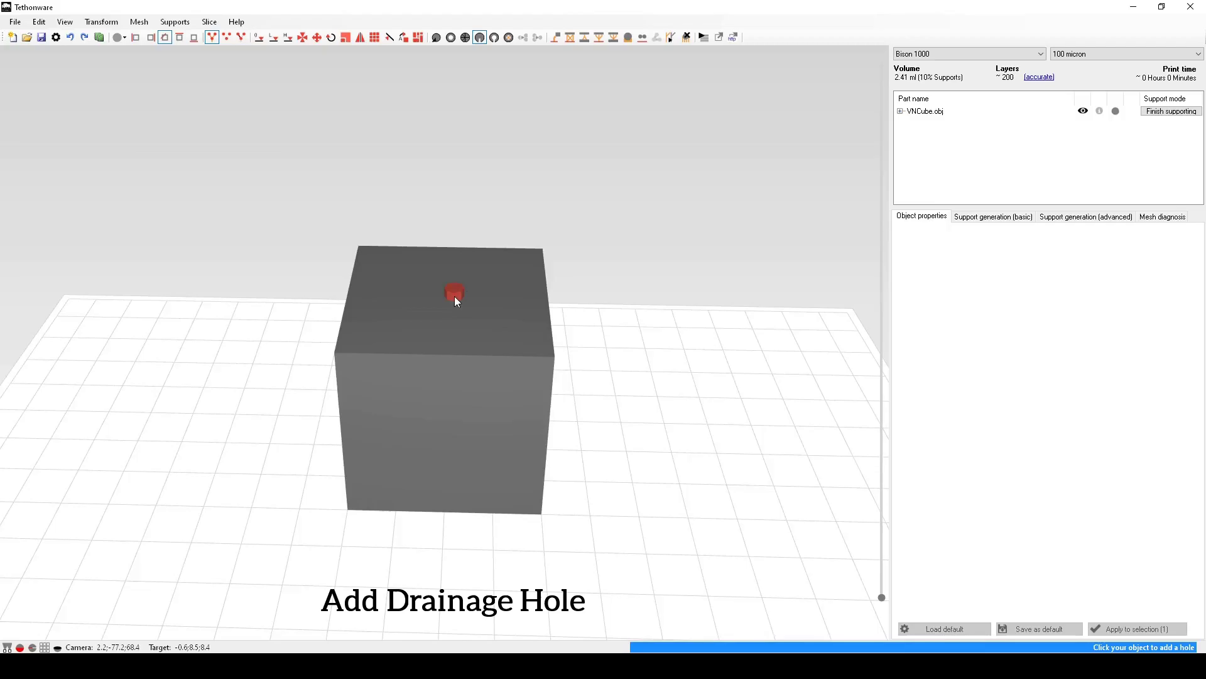
left_click(455, 296)
right_click_drag(607, 281, 626, 181)
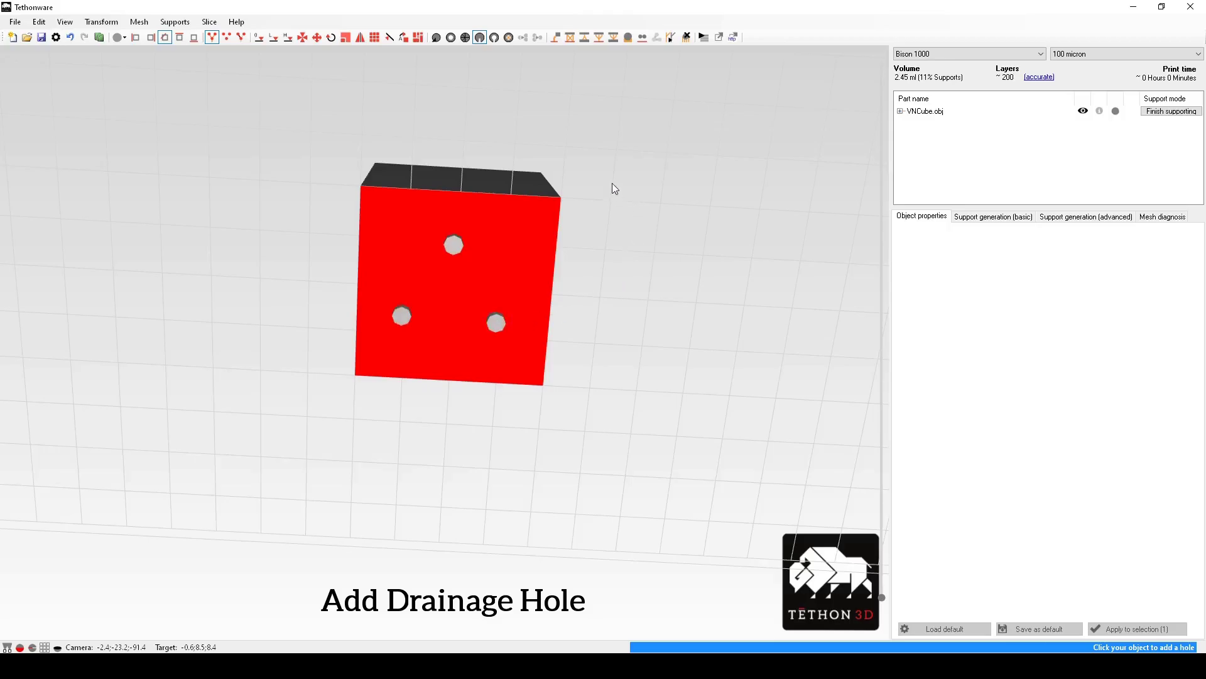
right_click_drag(614, 188, 580, 375)
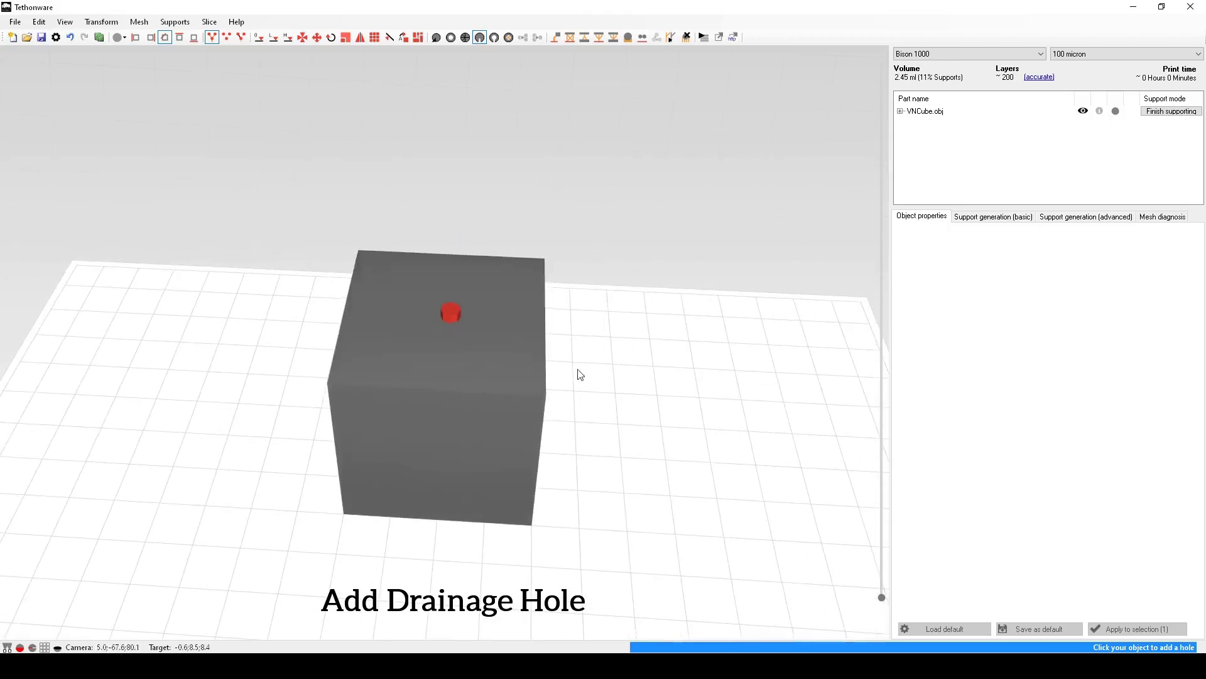
- Set both diameters of the drainage hole plug to 3.0 mm and shift the plug slightly on the cube's top face
left_click(511, 352)
key("Escape")
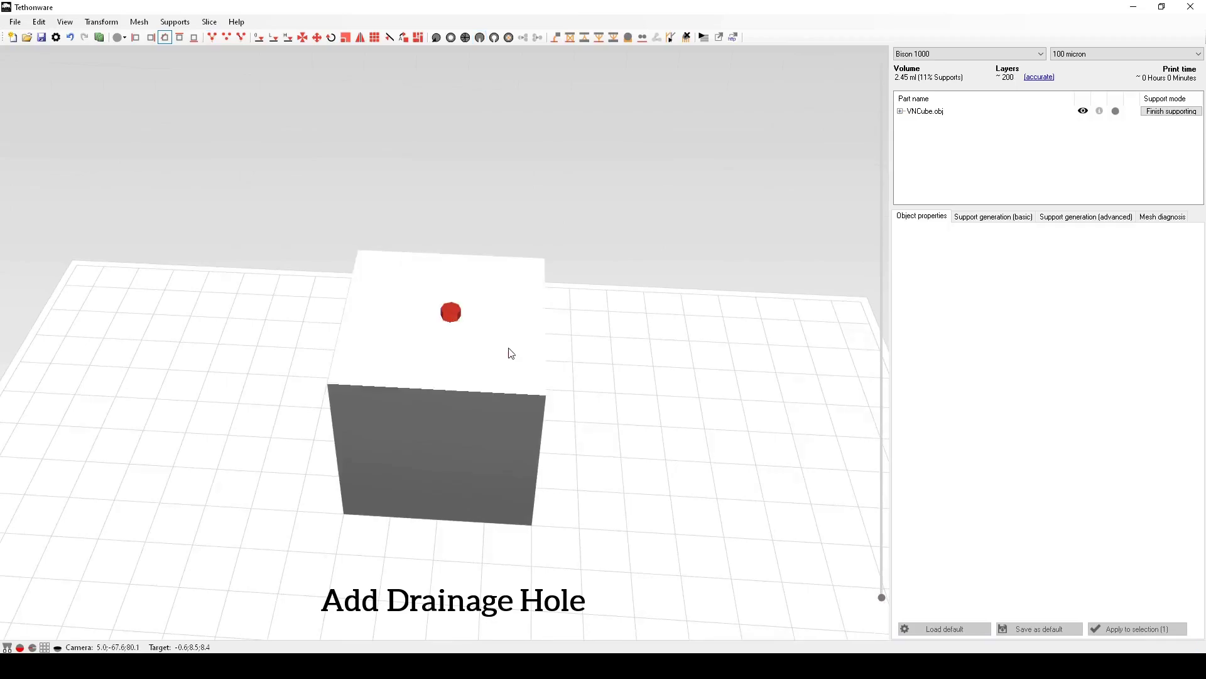
left_click(453, 313)
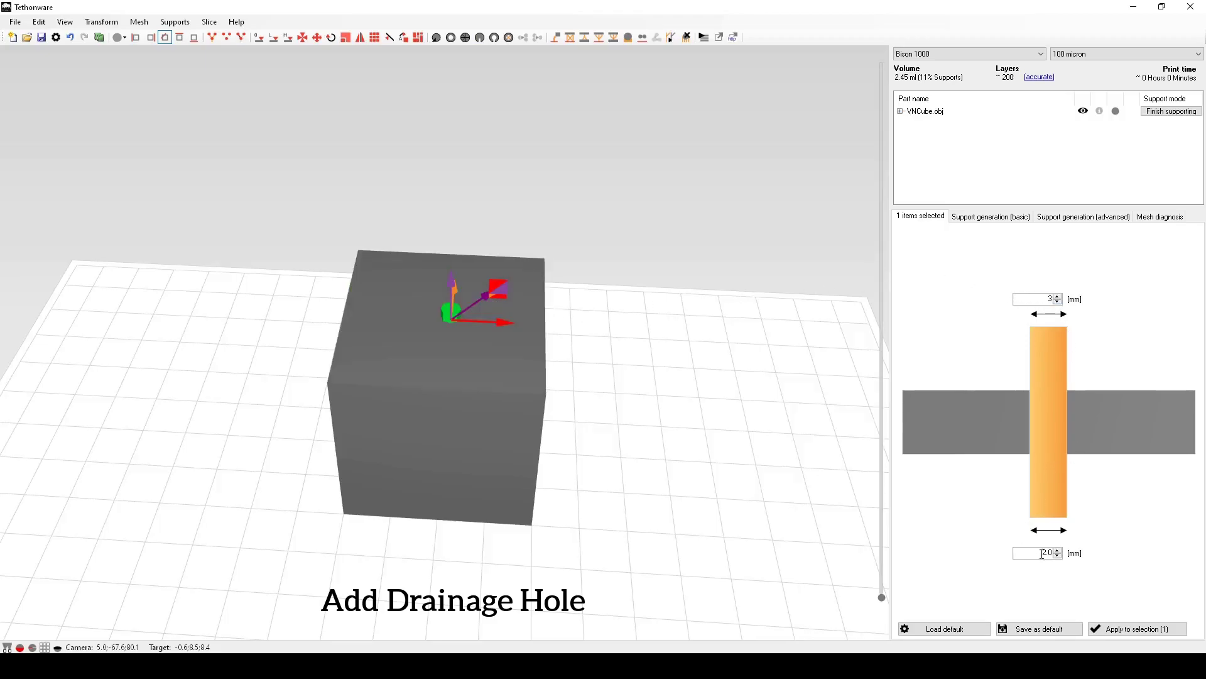
double_click(1043, 553)
key("Return")
left_click(1122, 630)
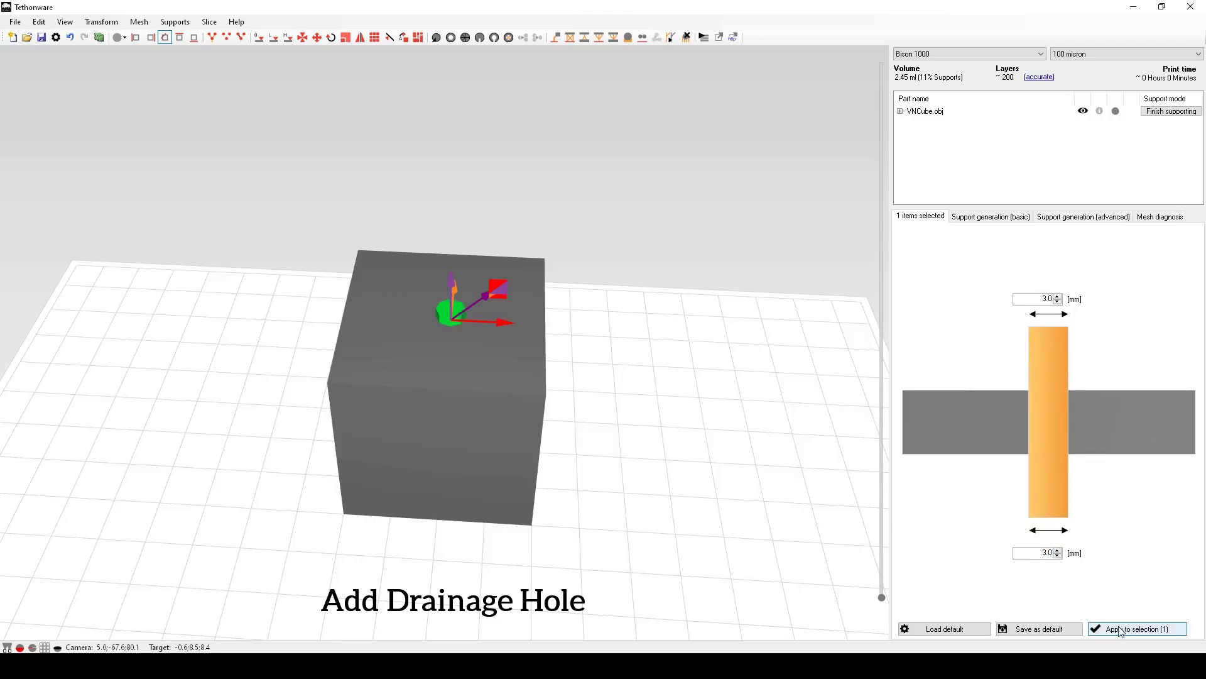
mouse_move(501, 303)
left_mouse_down()
mouse_move(492, 316)
mouse_move(452, 305)
mouse_move(504, 287)
mouse_move(498, 318)
mouse_move(471, 309)
mouse_move(496, 307)
left_mouse_up()
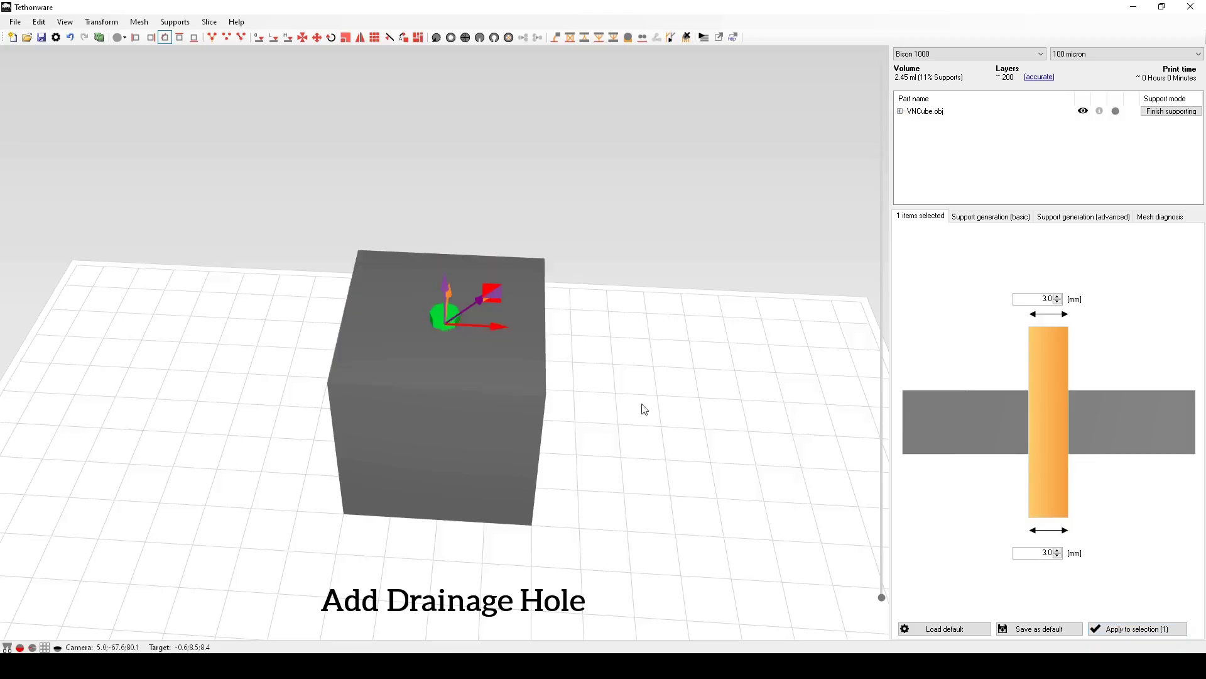
right_click_drag(657, 434, 676, 421)
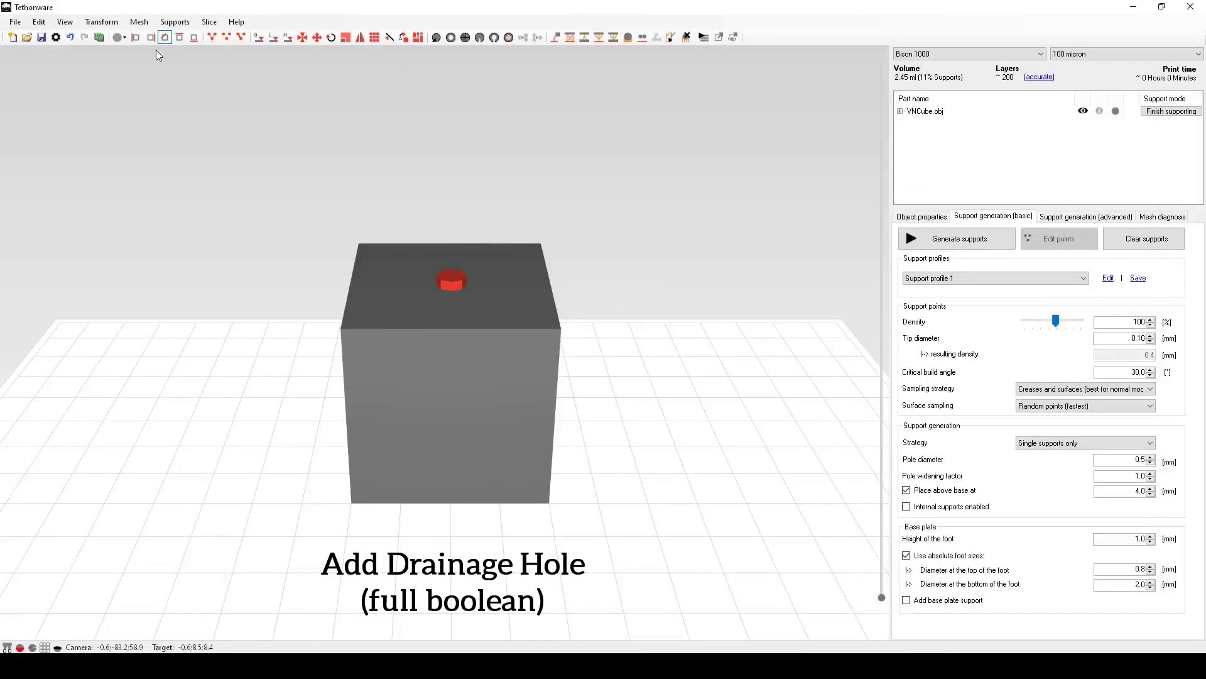
- Add a full boolean drainage hole beside the existing plug on the cube's top face and inspect the cut up close
left_click(139, 22)
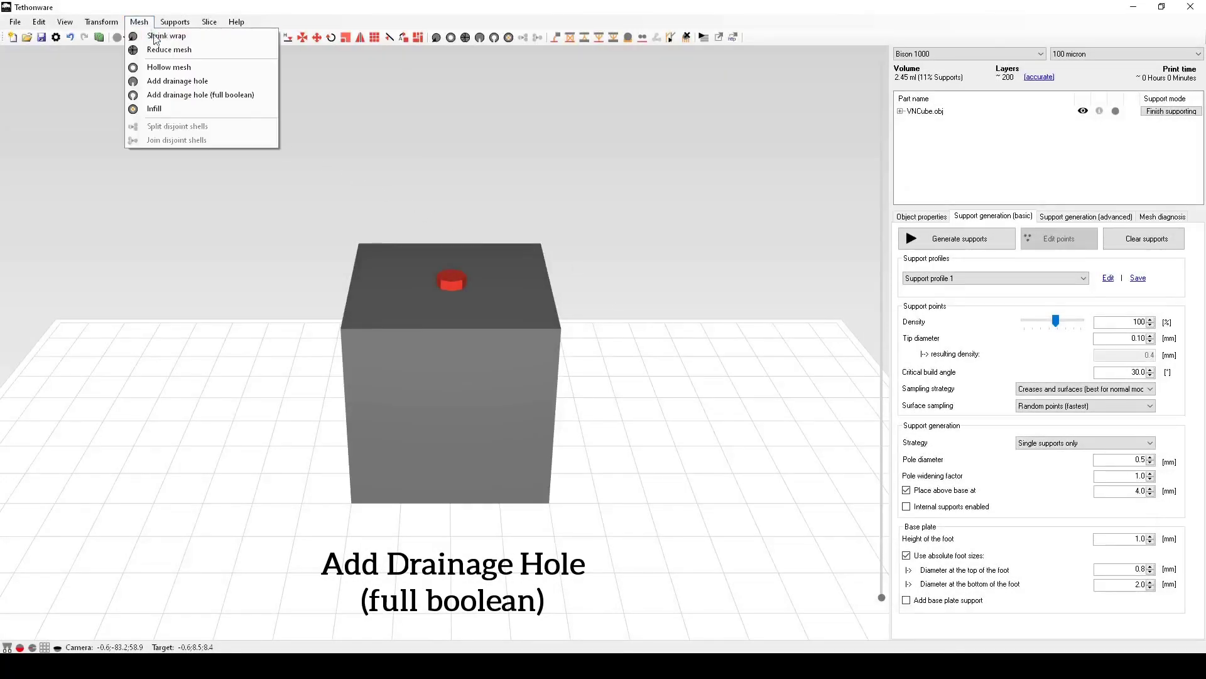
left_click(196, 95)
right_click_drag(565, 189, 589, 256)
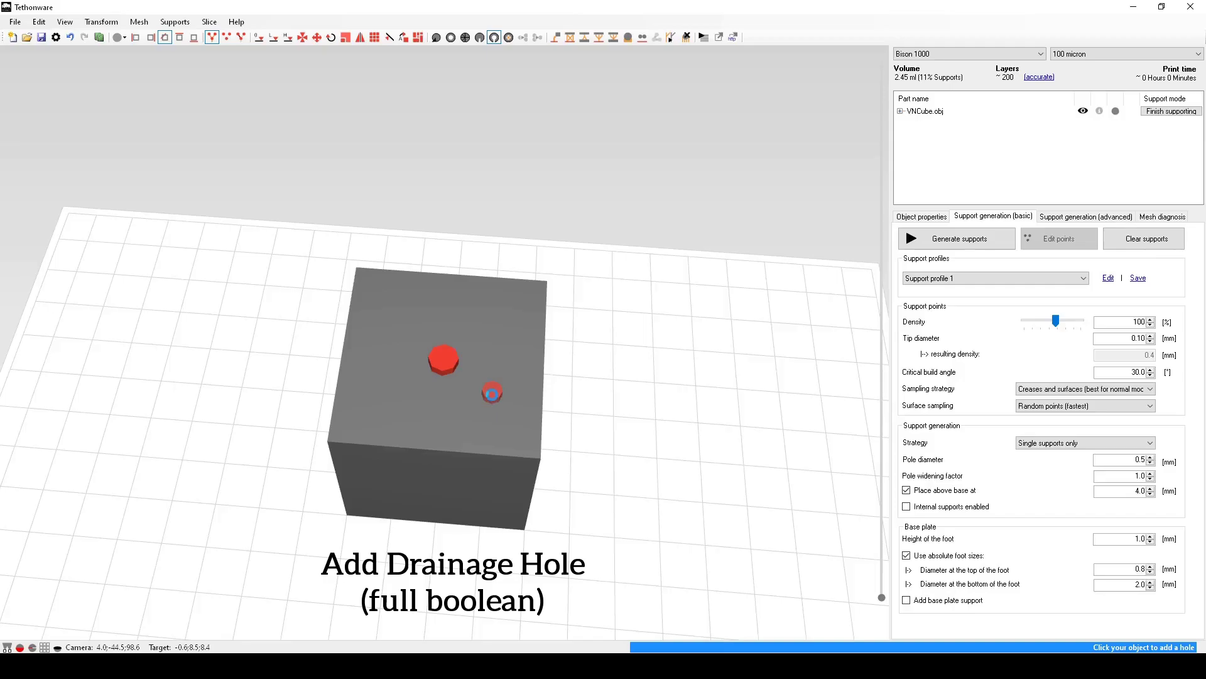
left_click(492, 392)
scroll(496, 398, "up", 5)
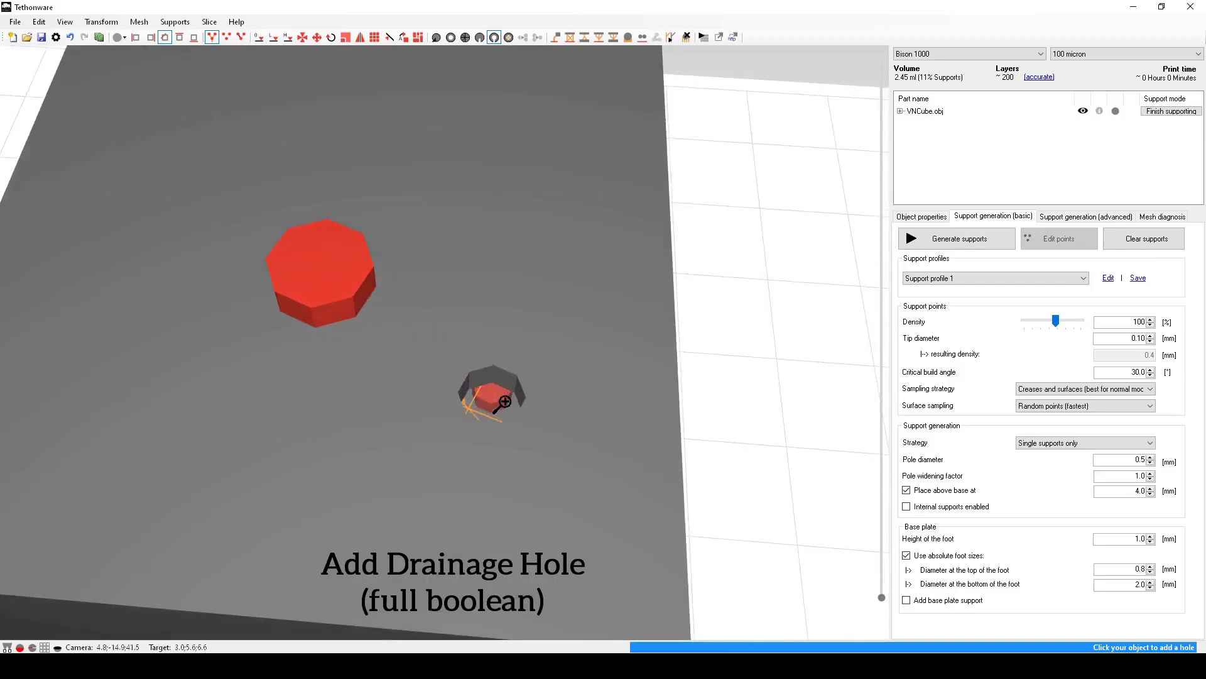
right_click_drag(727, 394, 707, 329)
middle_click_drag(706, 330, 776, 368)
scroll(756, 343, "down", 2)
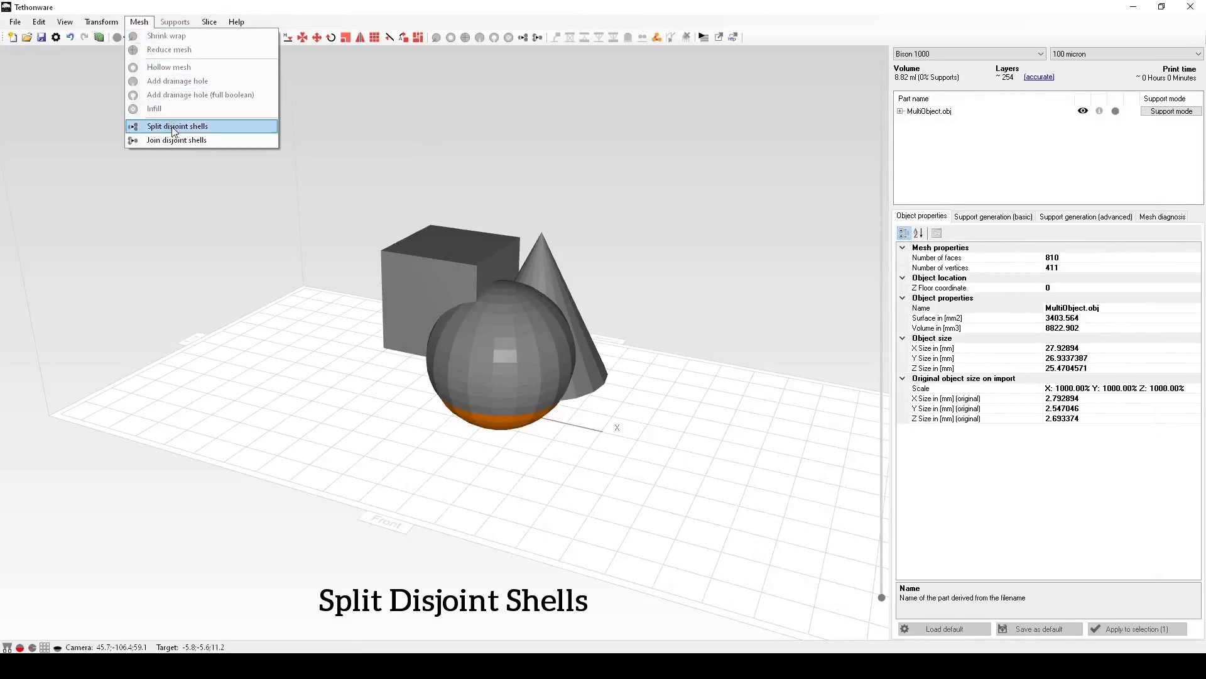
- Split MultiObject.obj into disjoint shells and move the cube and the cone away from the sphere
left_click(175, 128)
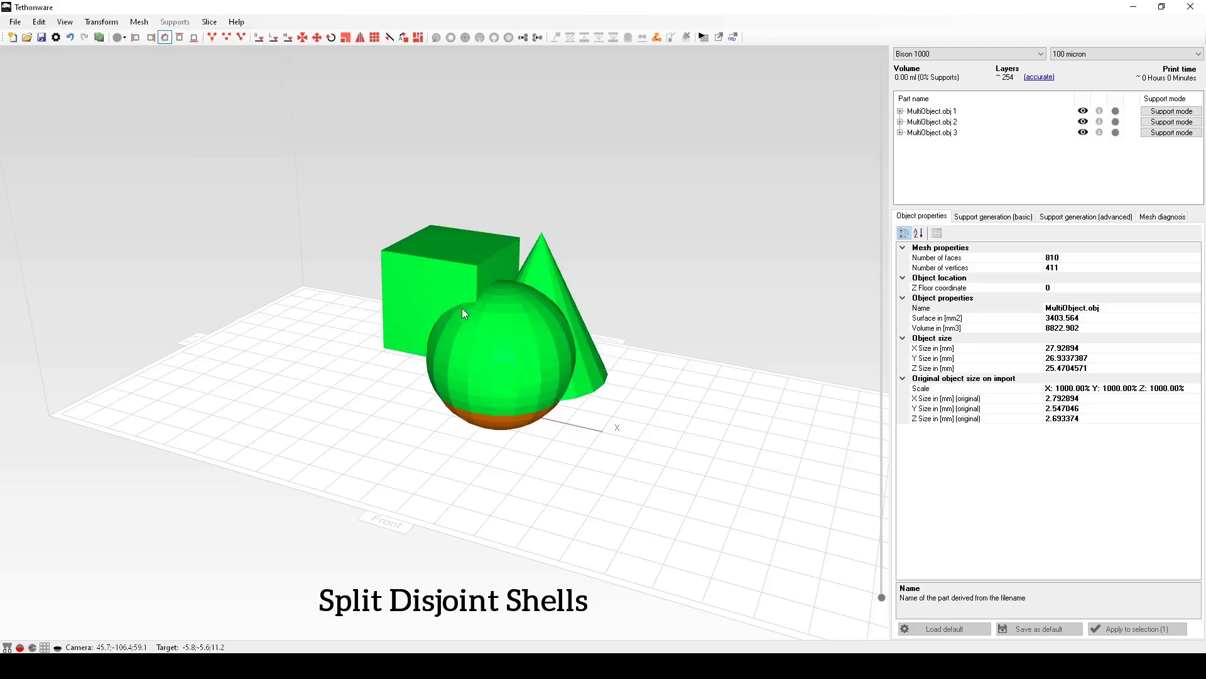
left_click(460, 285)
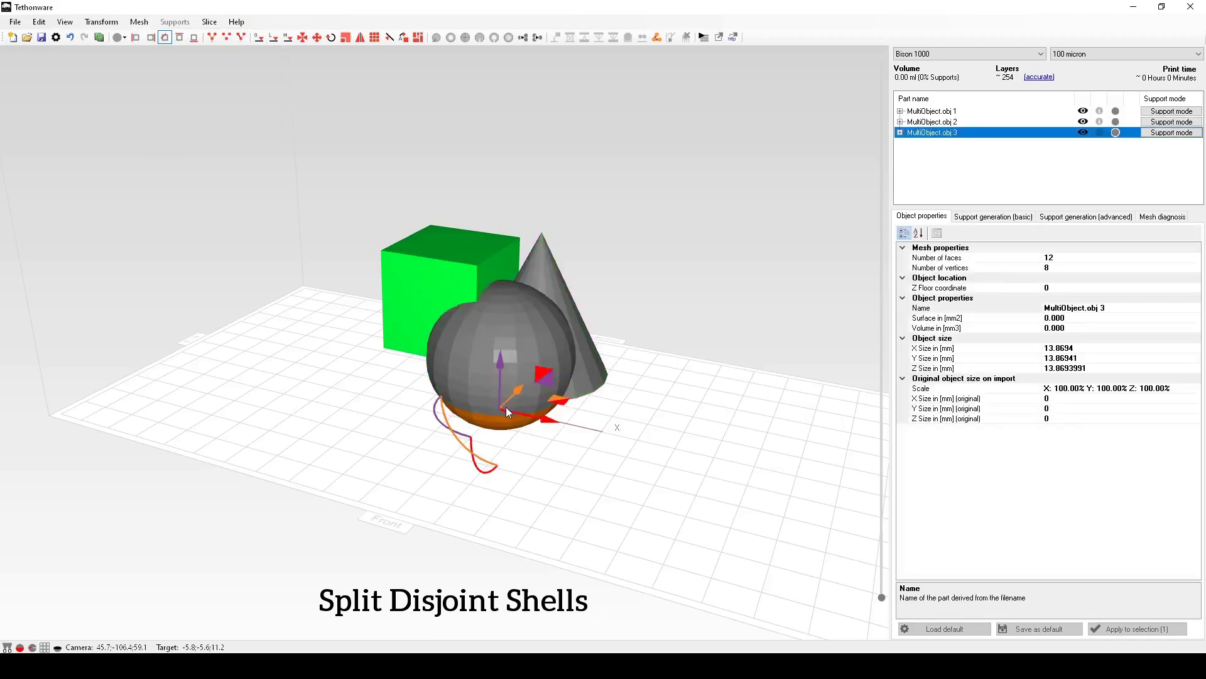
left_click_drag(543, 381, 463, 325)
left_click(592, 358)
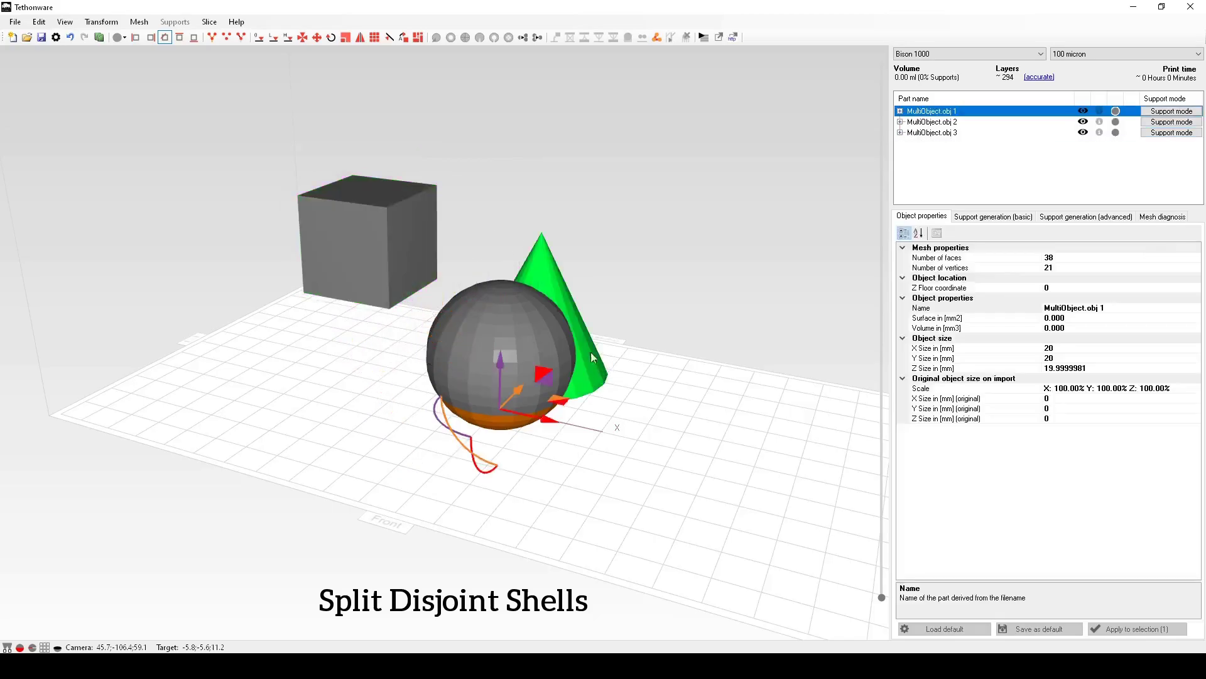
left_click_drag(551, 375, 647, 451)
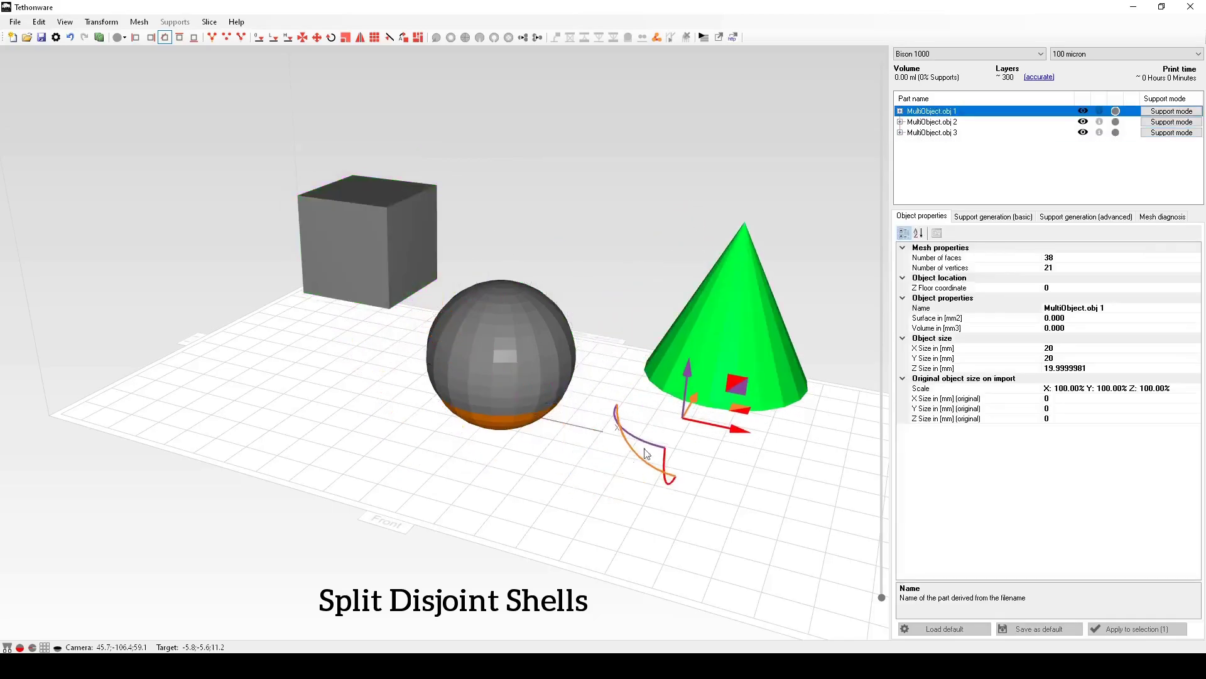
right_click_drag(553, 442, 569, 475)
middle_click_drag(570, 474, 547, 447)
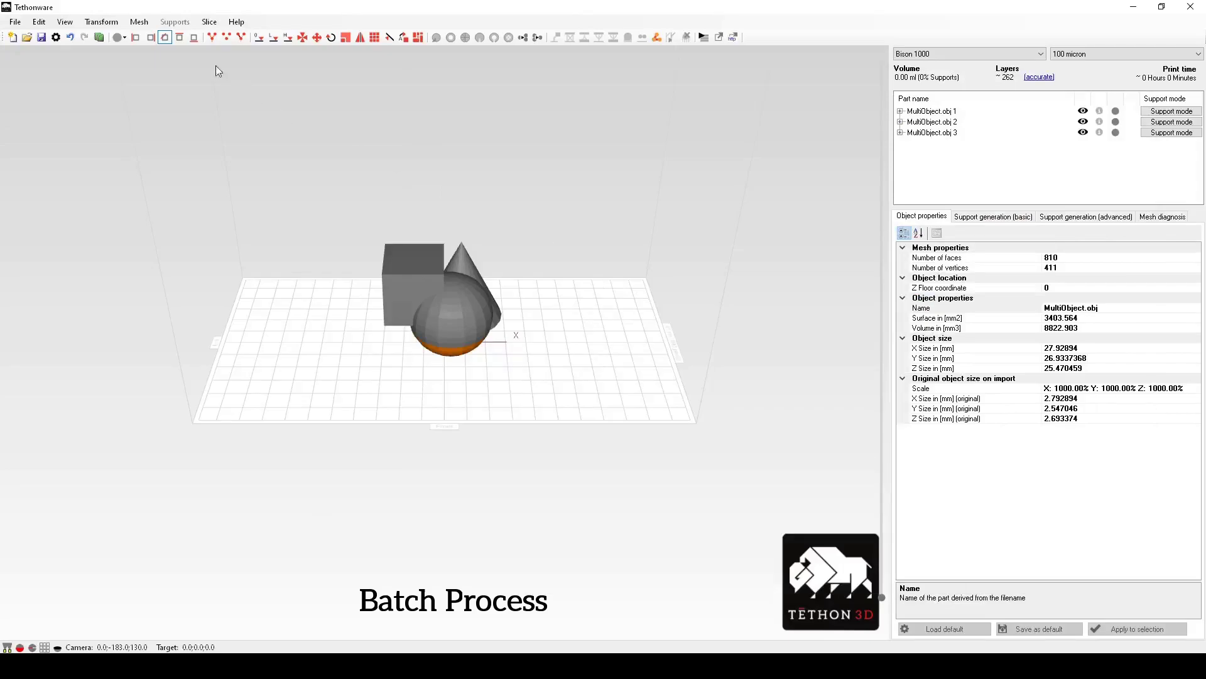
- Batch process all three parts with amount 2, no auto orientation, Support profile 1, rectangular nesting, 2.0 mm object margin and bottom left origin
left_click(99, 37)
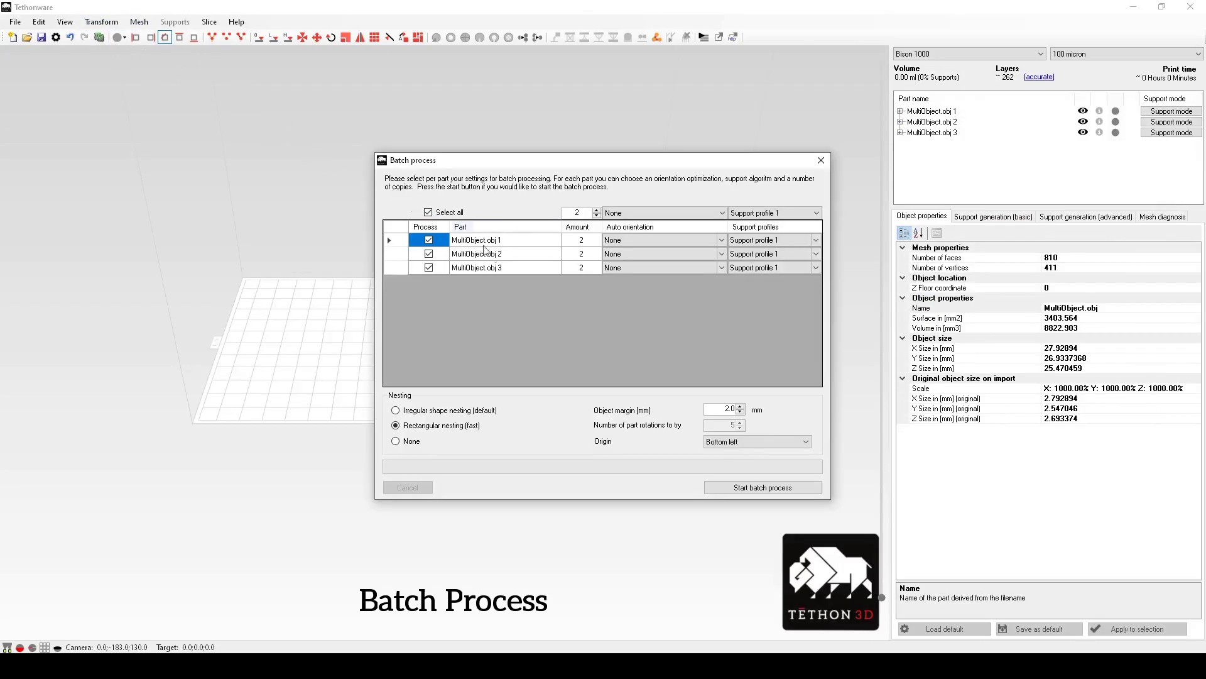
left_click(750, 488)
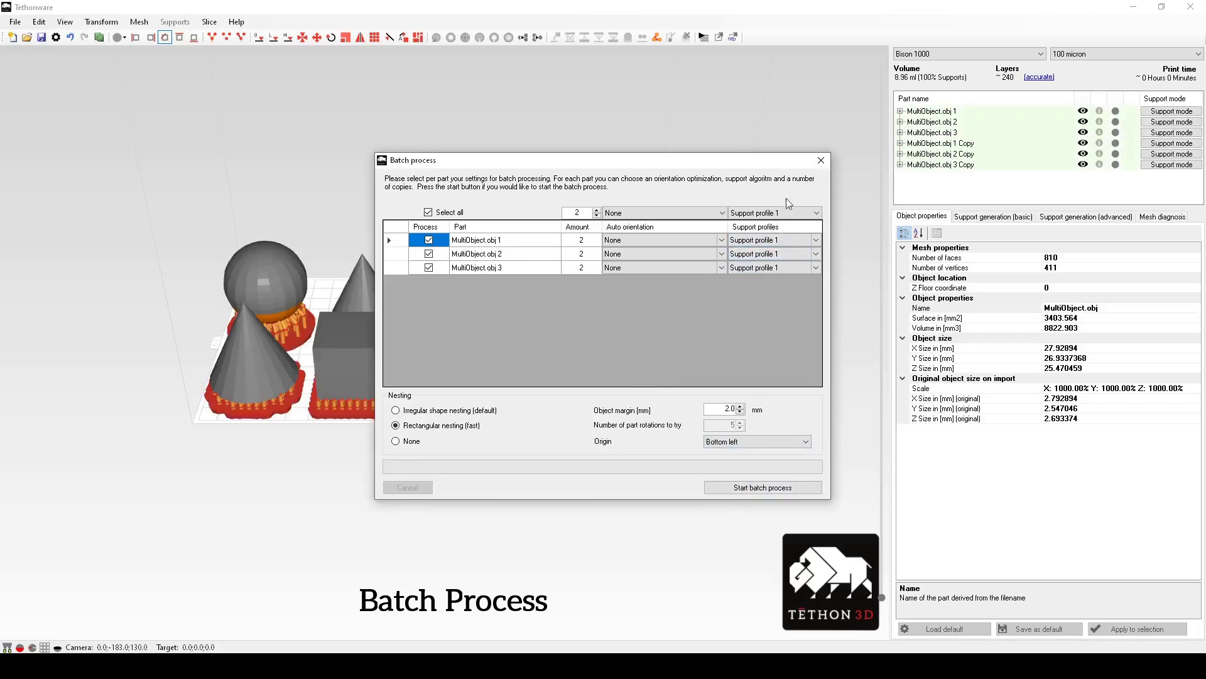
left_click(821, 161)
right_click_drag(751, 240, 729, 276)
mouse_move(729, 277)
left_mouse_down()
mouse_move(781, 261)
mouse_move(804, 277)
mouse_move(757, 313)
mouse_move(737, 255)
left_mouse_up()
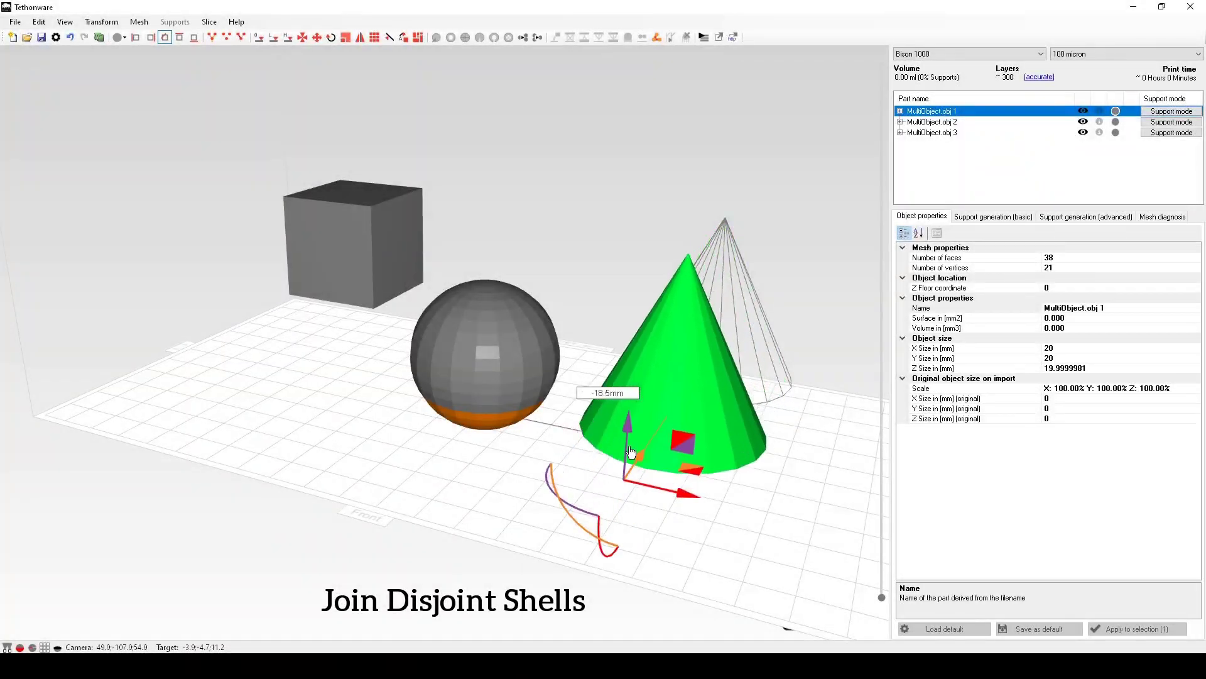
- Line up the cone with the sphere and raise the sphere onto the cone's tip
left_click_drag(631, 451, 466, 493)
right_click_drag(606, 383, 415, 453)
left_click_drag(388, 501, 481, 495)
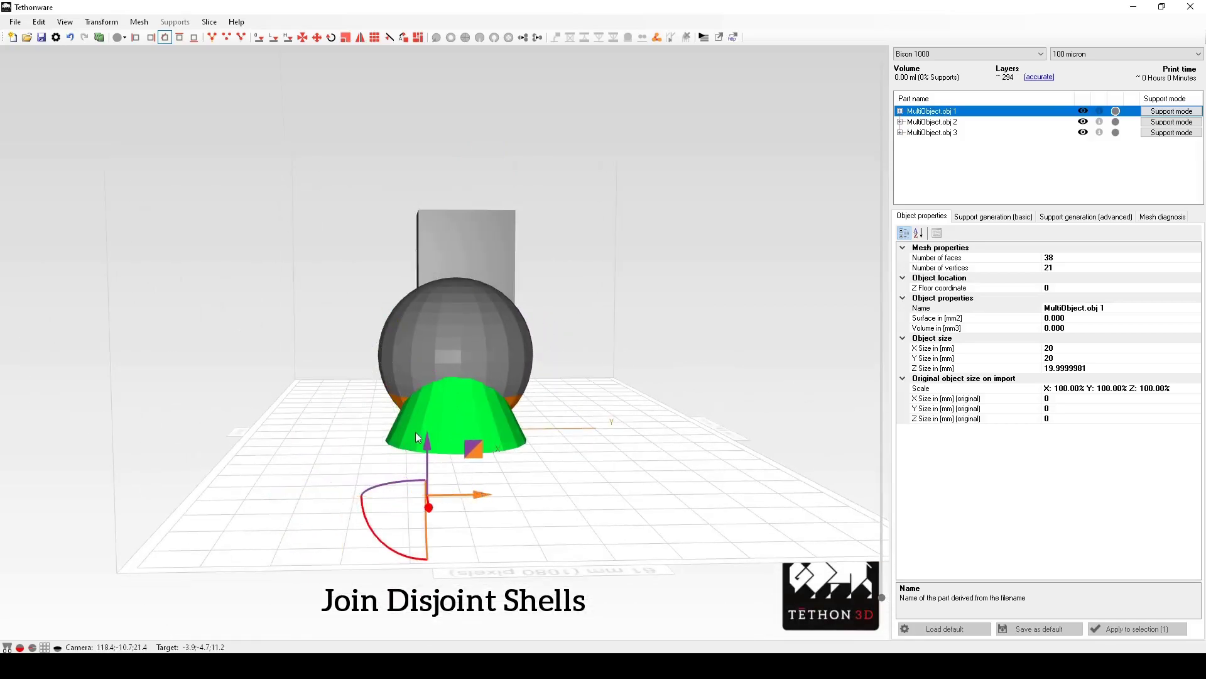
left_click(405, 329)
right_click_drag(326, 372, 577, 378)
left_click_drag(527, 373, 558, 308)
- Move the cube on top of the sphere, centring it over the stack
left_click(361, 289)
right_click_drag(353, 333, 378, 344)
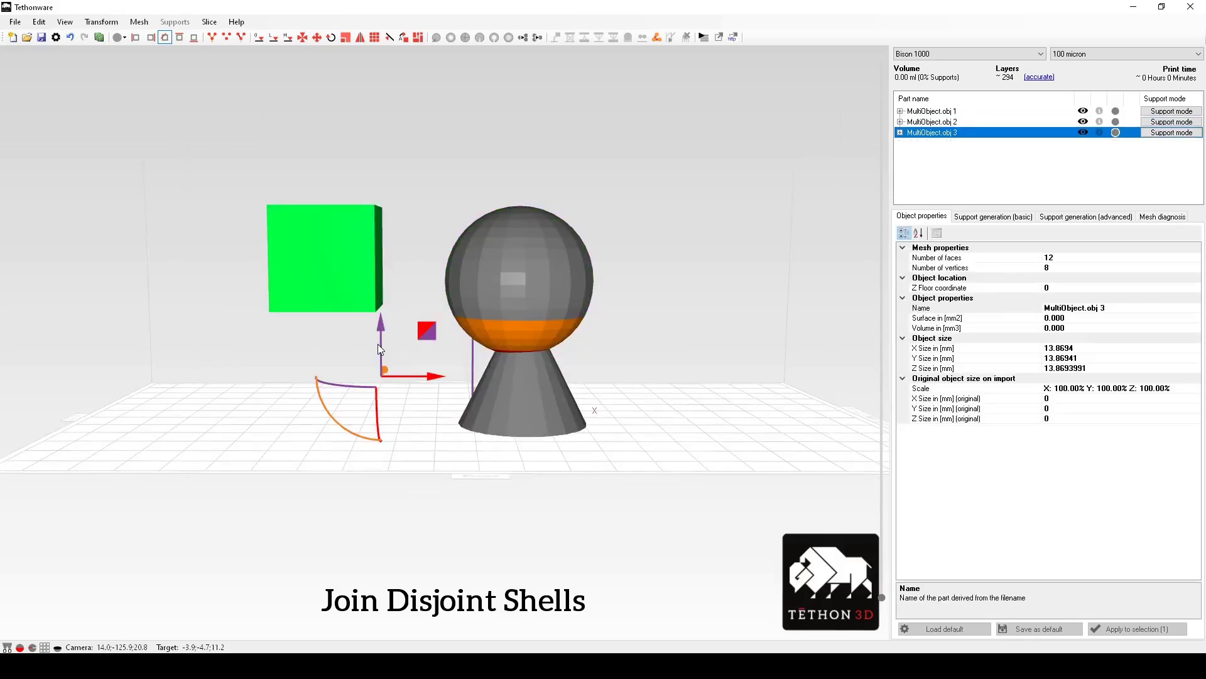
left_click_drag(429, 335, 619, 253)
right_click_drag(678, 239, 496, 277)
left_click_drag(554, 340, 312, 356)
right_click_drag(312, 357, 444, 345)
middle_click_drag(651, 228, 642, 255)
- Select the stacked cone, sphere and cube and join their disjoint shells into one part
left_click(138, 21)
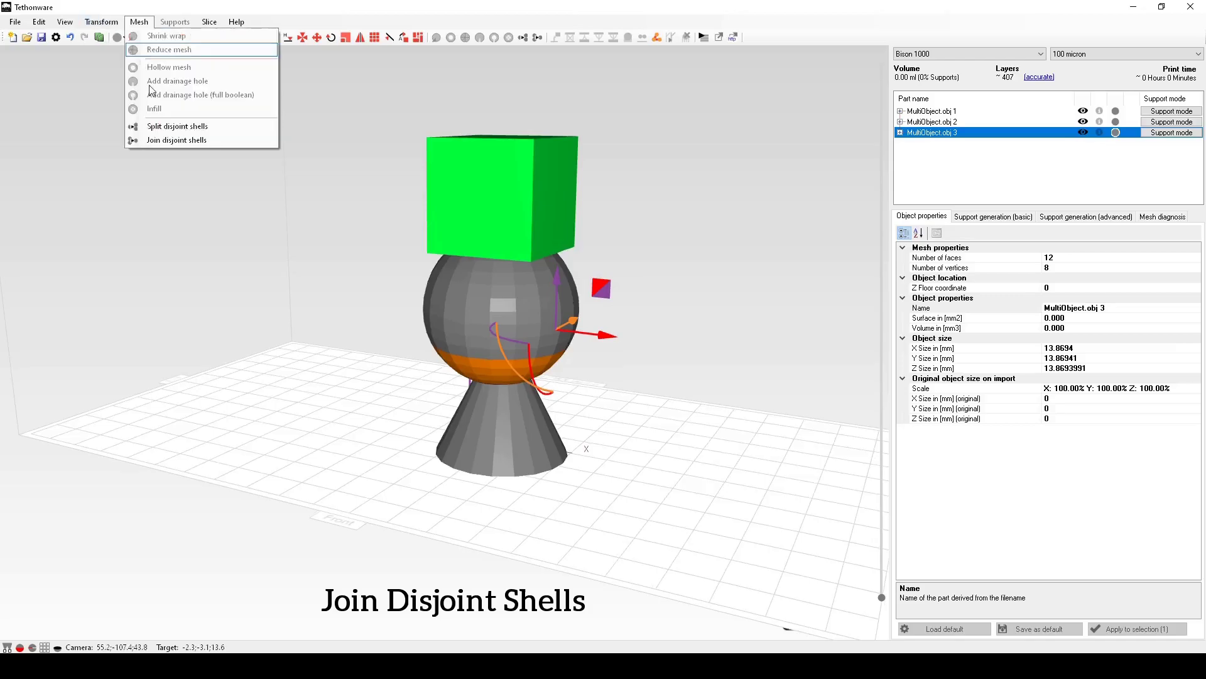
left_click_drag(358, 135, 510, 402)
left_click(144, 25)
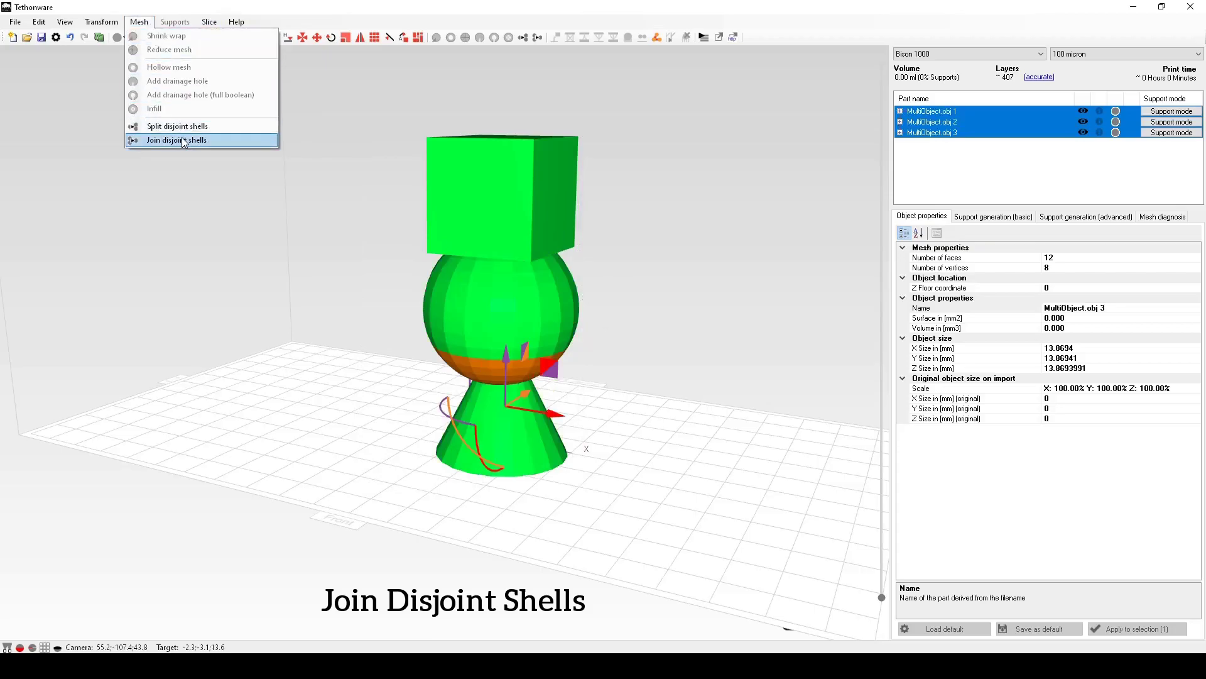
left_click(182, 137)
right_click_drag(608, 310, 679, 311)
left_click(512, 311)
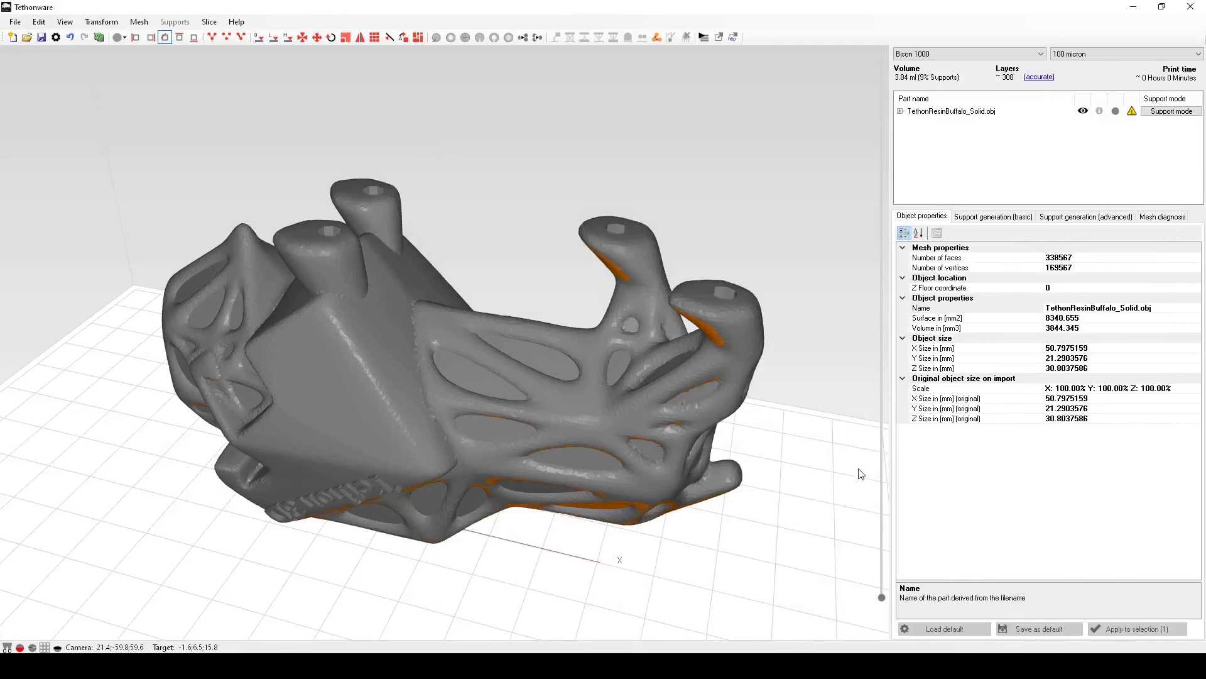
- Preview the buffalo model's slices from the base up to layer 308
left_click_drag(882, 598, 888, 56)
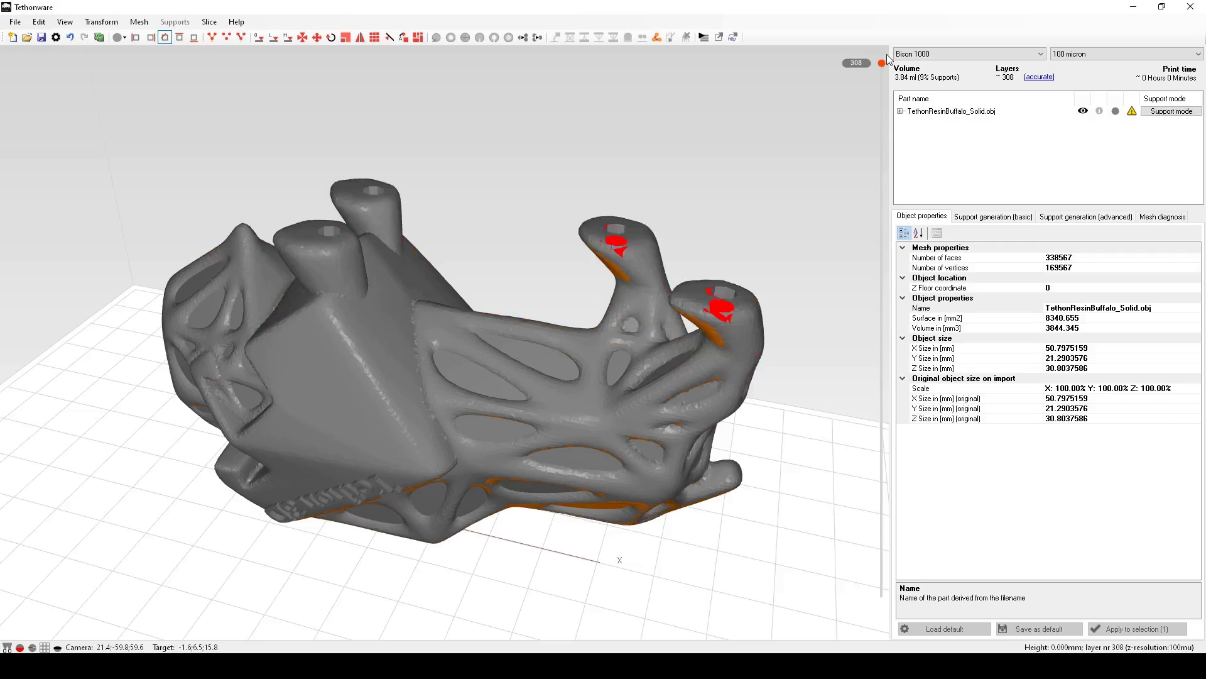